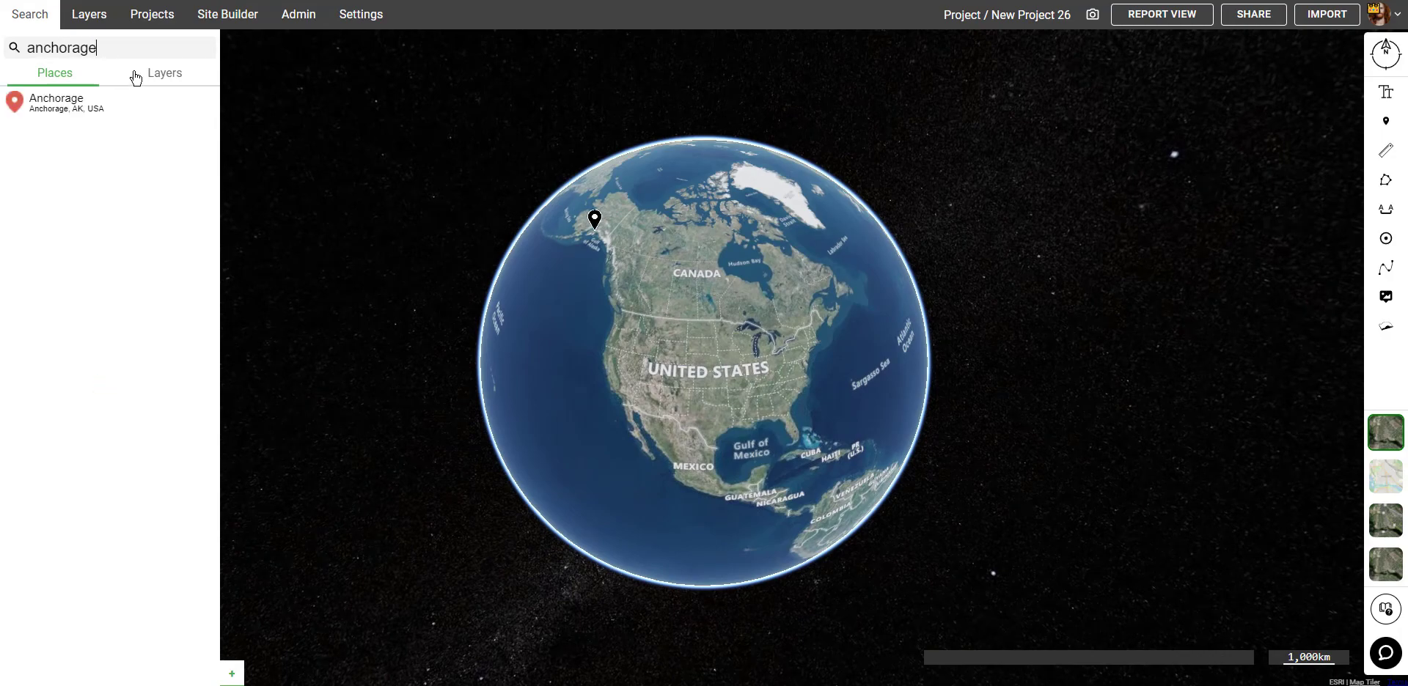
- Locate Anchorage, AK, USA from the place search and bring its Midtown area into close view
left_click(98, 110)
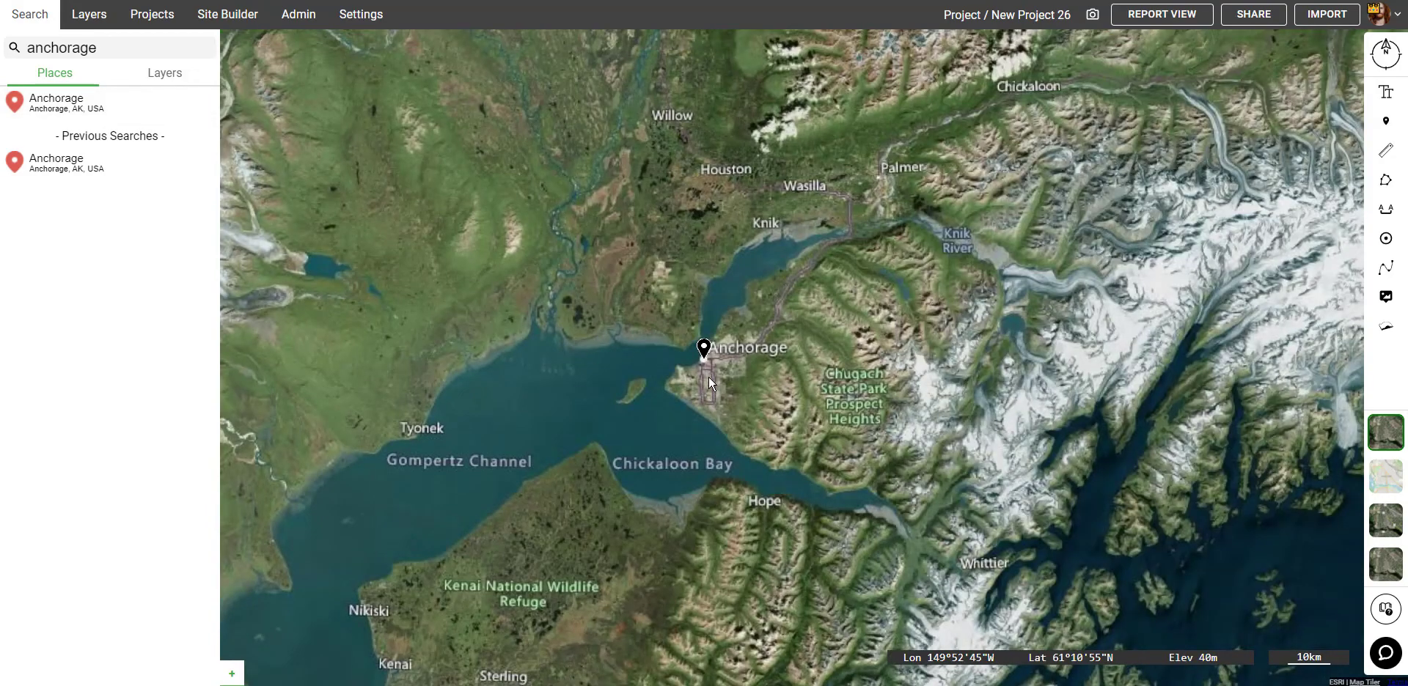
left_click_drag(708, 377, 661, 595)
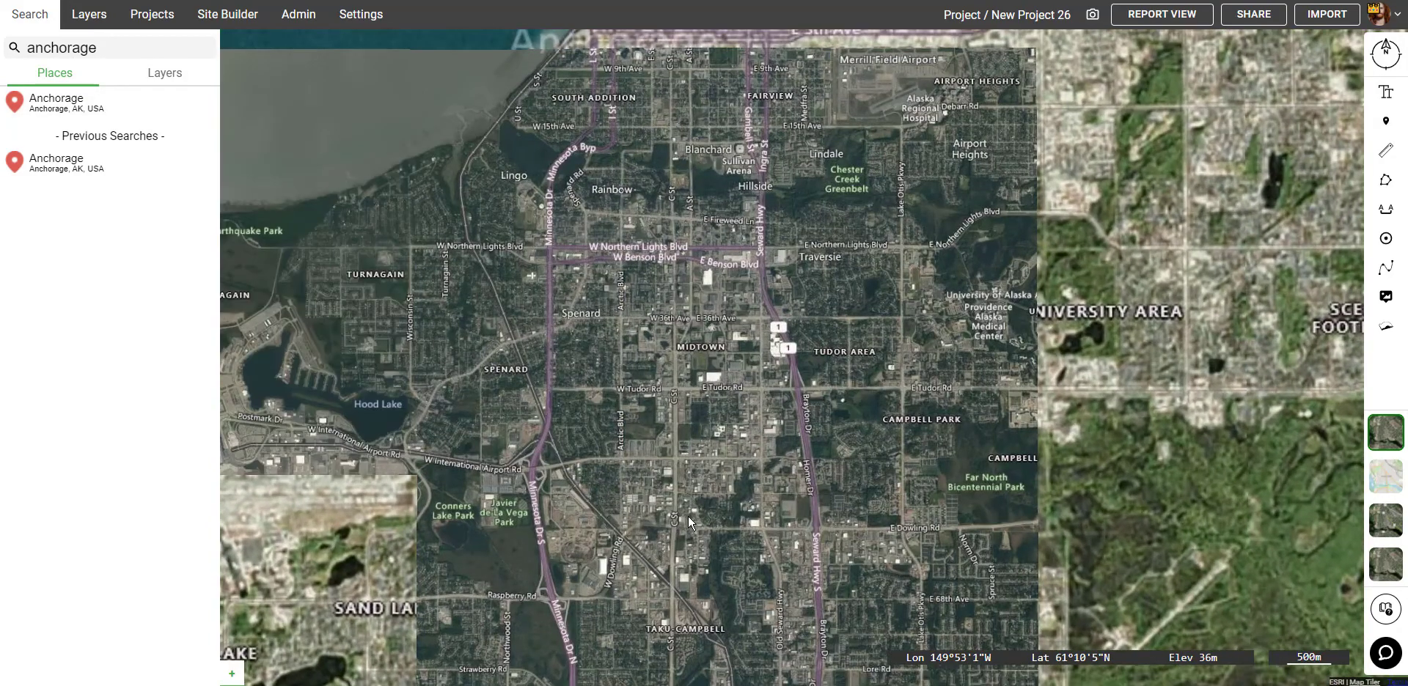
left_click_drag(688, 516, 688, 531)
- Filter the Anchorage layer search results by the source Municipality of Anchorage
left_click(163, 74)
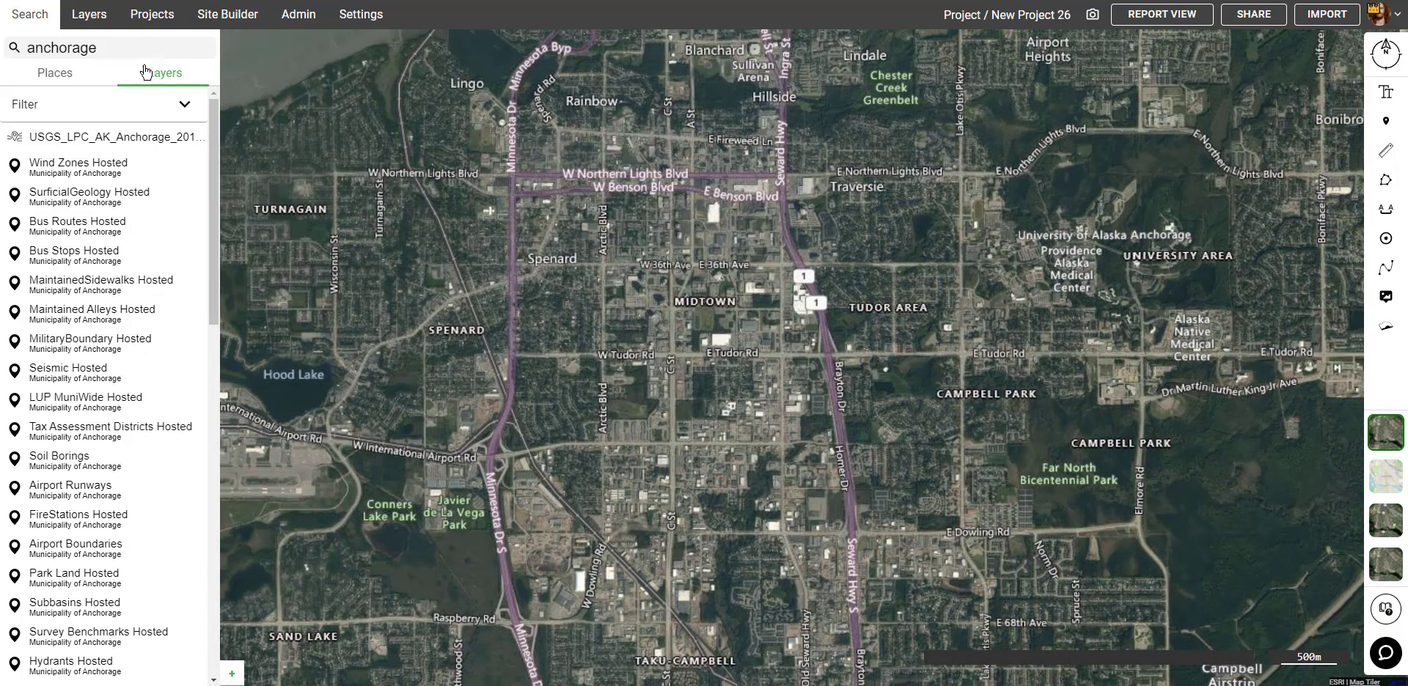
left_click(136, 118)
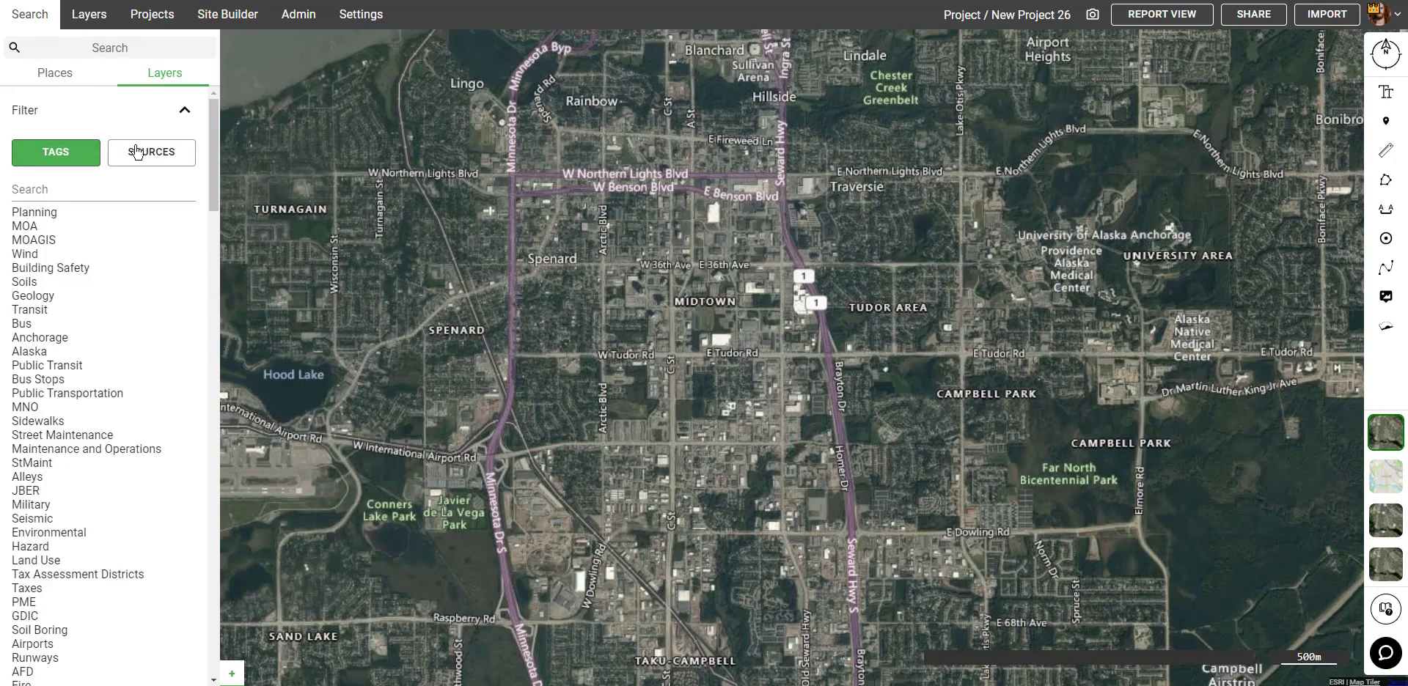
left_click(149, 154)
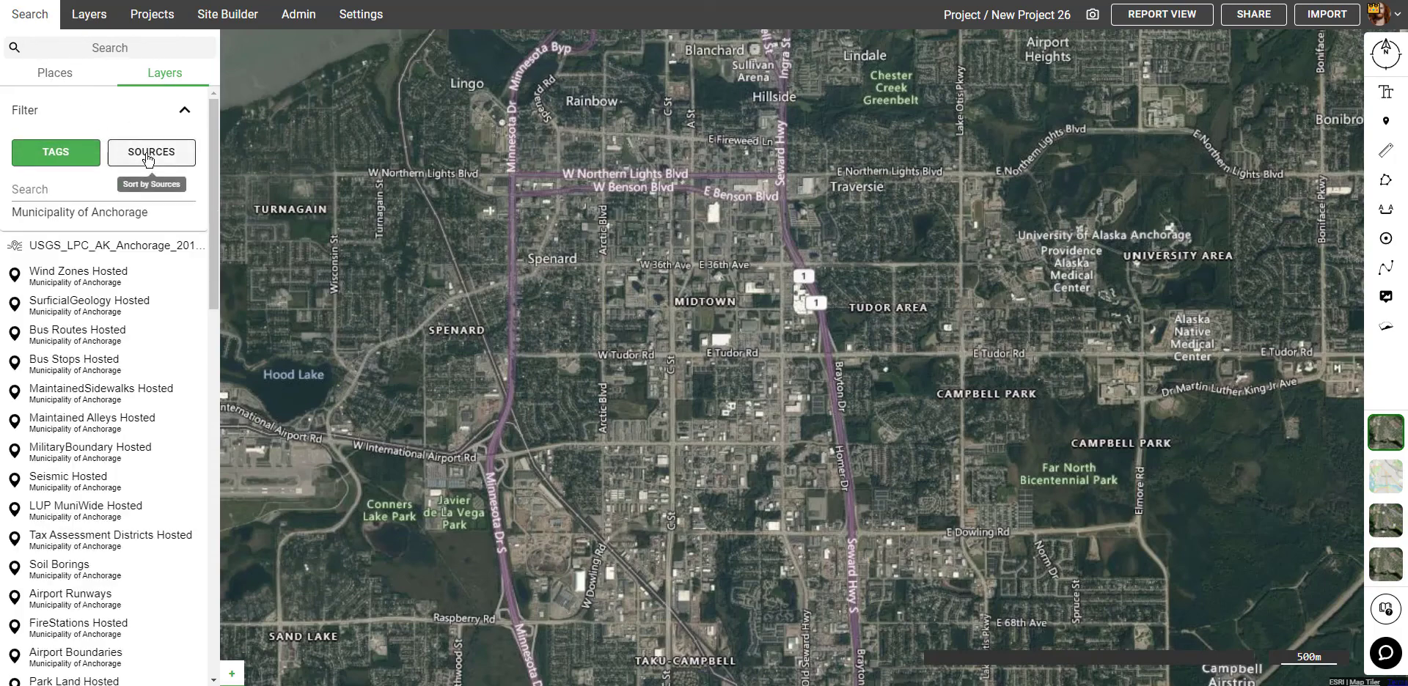
left_click(110, 215)
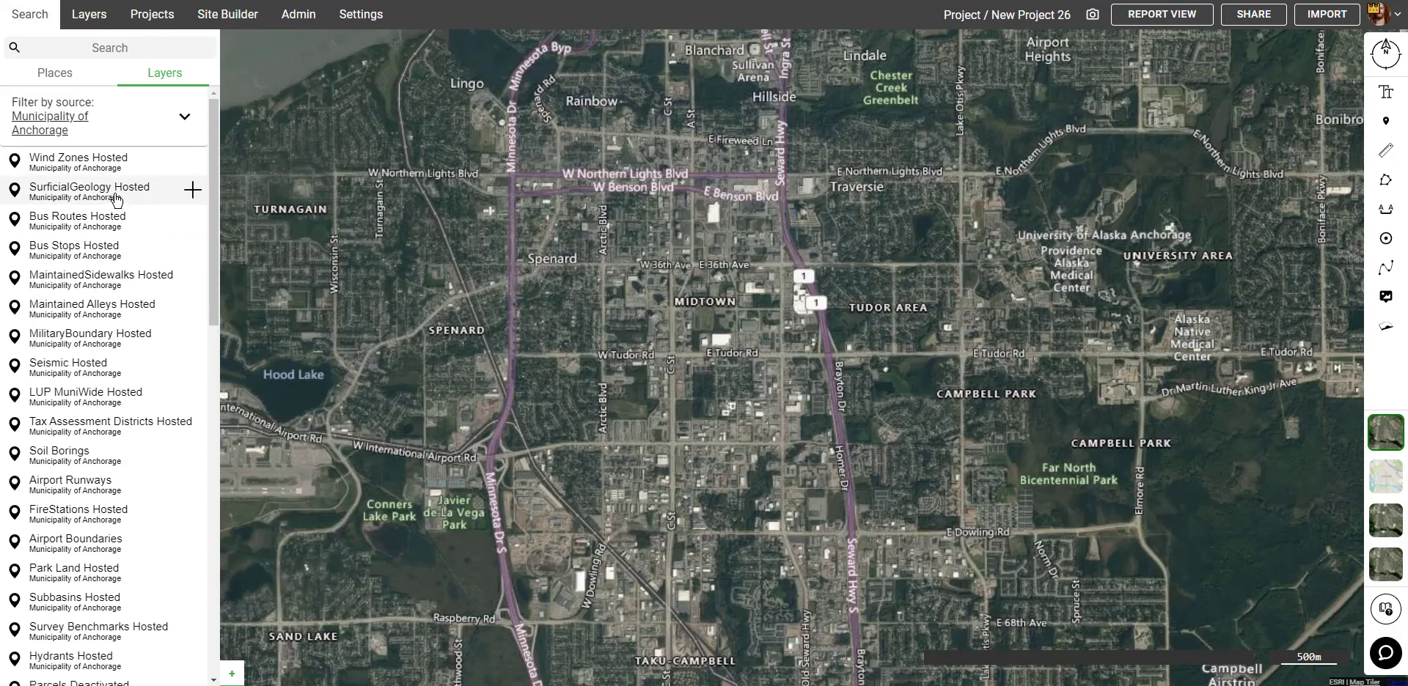
- Add the Airport Boundaries and Subdivisions Hosted layers from the Municipality of Anchorage to the project
scroll(211, 302, "down", 1)
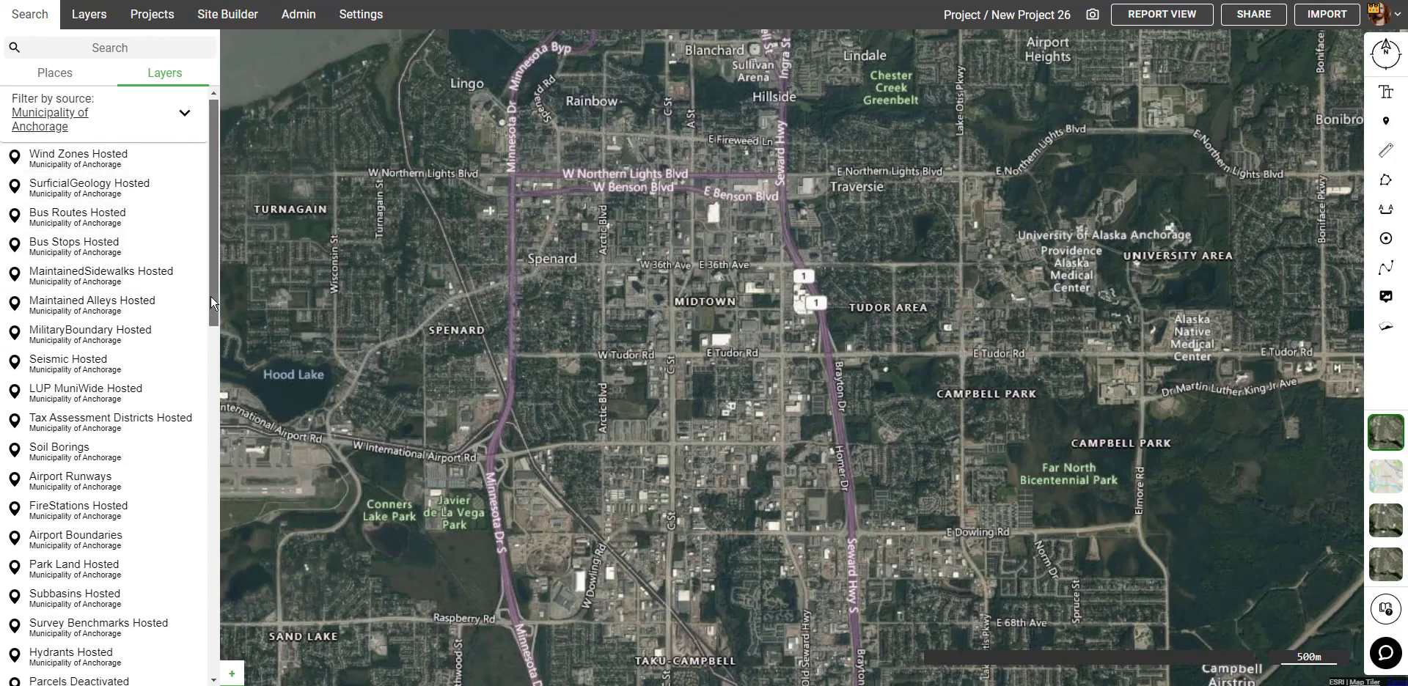
scroll(210, 297, "down", 4)
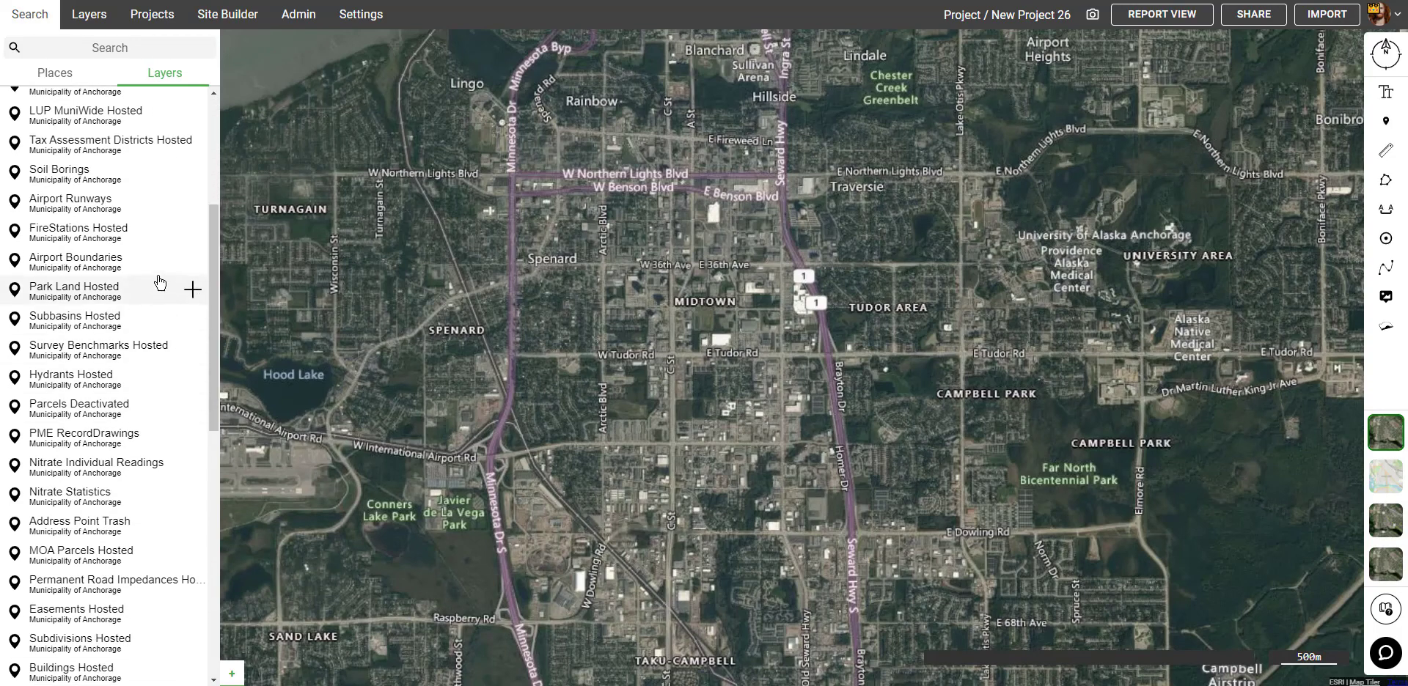
left_click(192, 262)
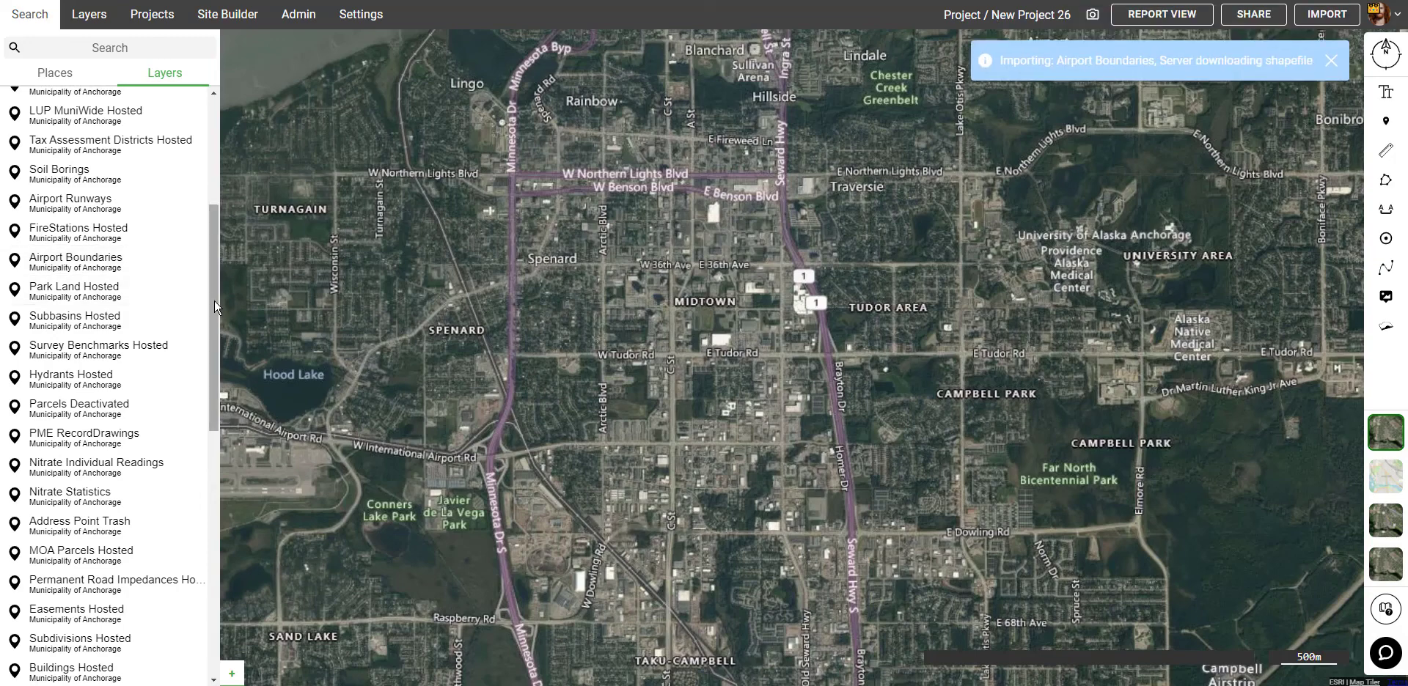
left_click_drag(214, 300, 212, 431)
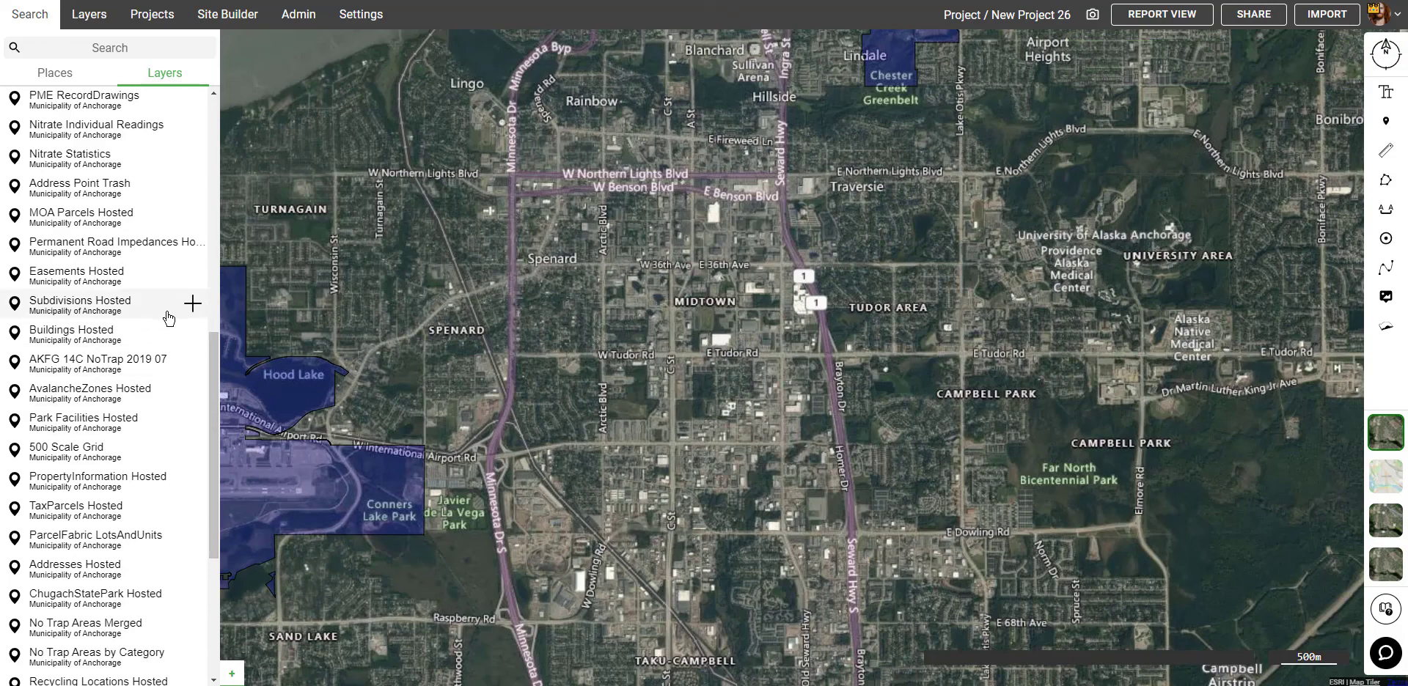
left_click(190, 307)
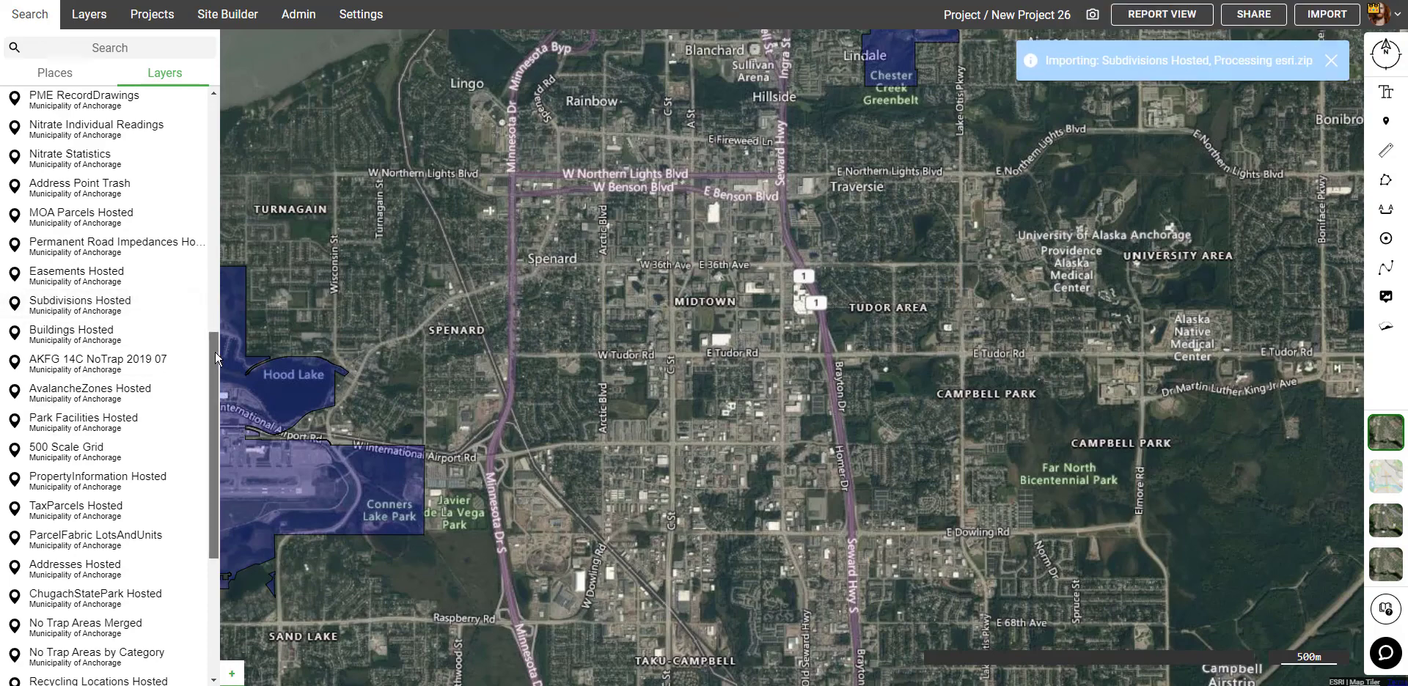
- Add the Addresses Hosted and Streets layers from the Municipality of Anchorage to the project
left_click_drag(214, 352, 208, 421)
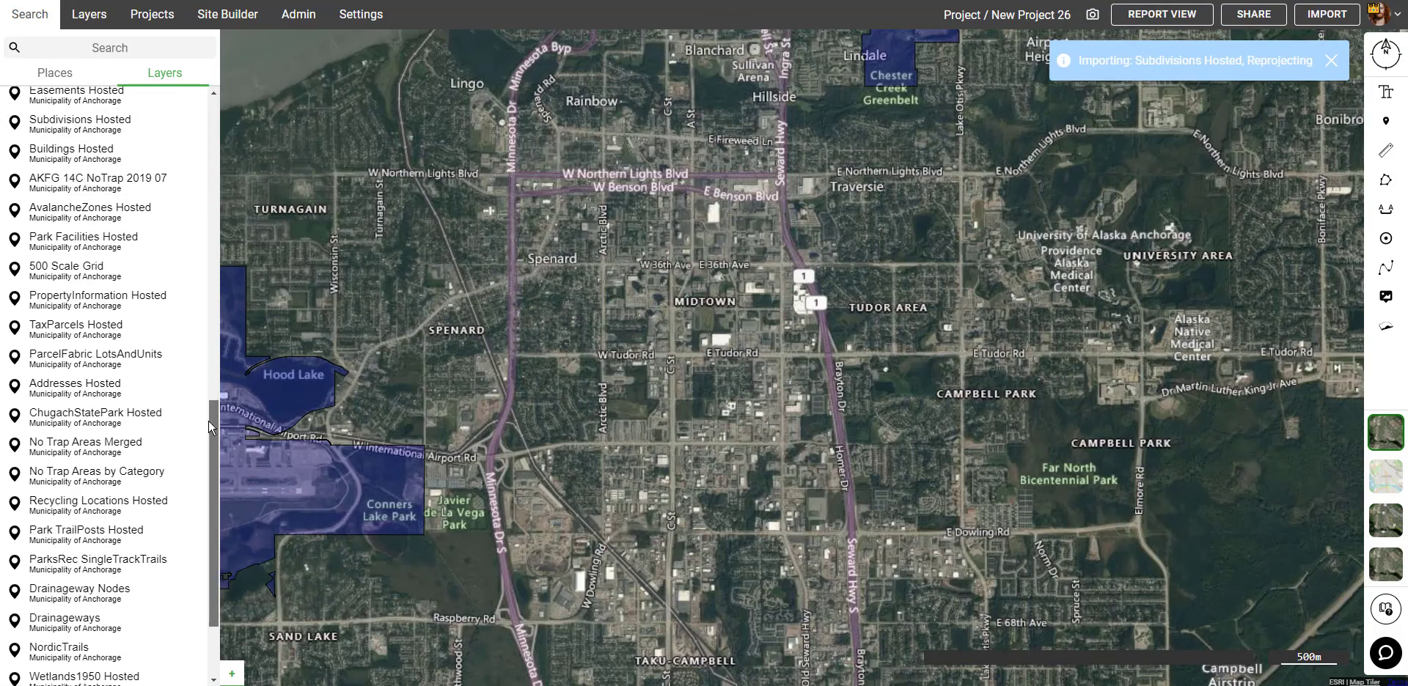
left_click(192, 387)
left_click_drag(212, 411, 212, 548)
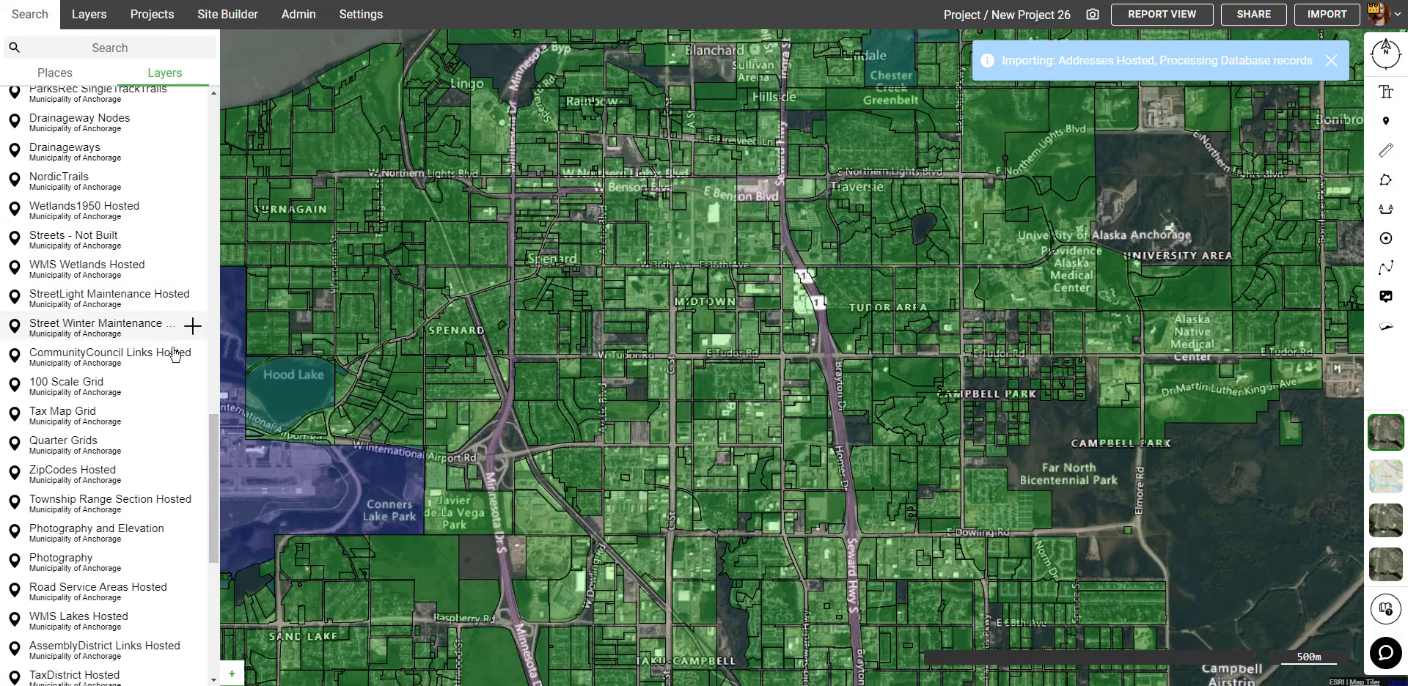
left_click_drag(214, 496, 210, 599)
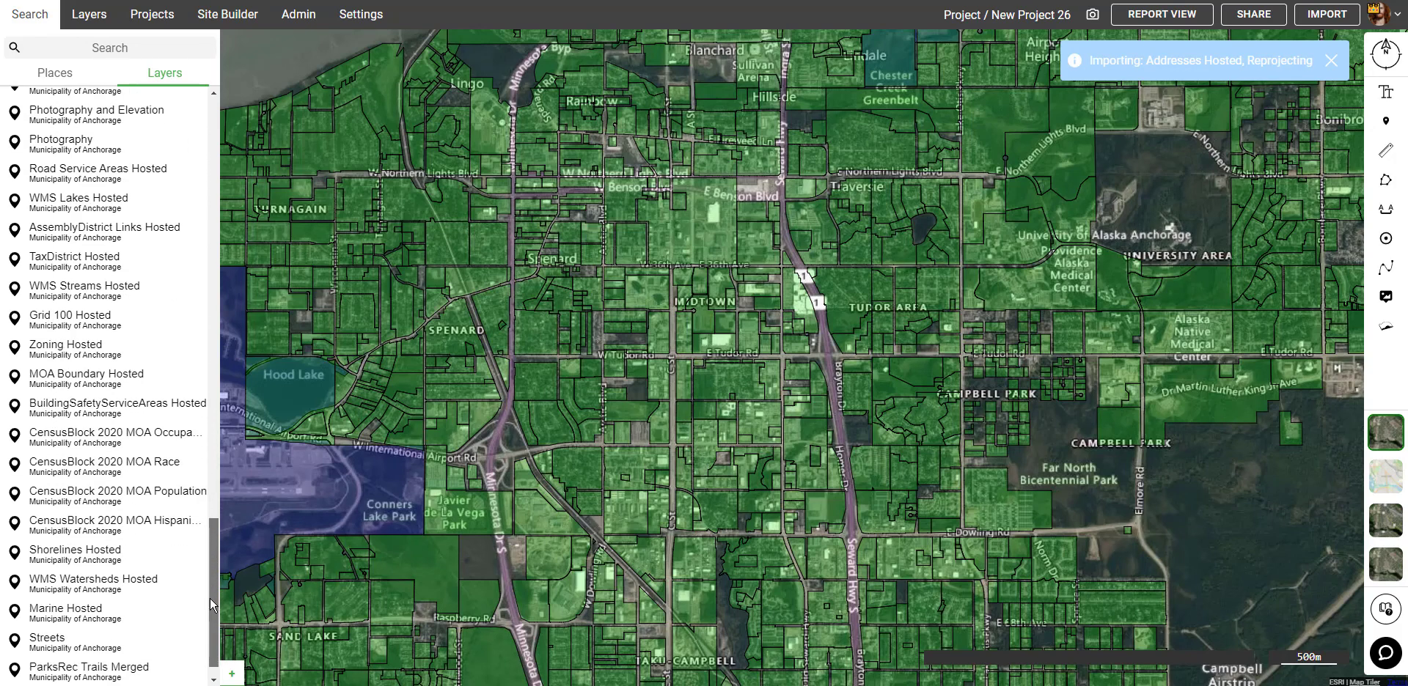
left_click(189, 643)
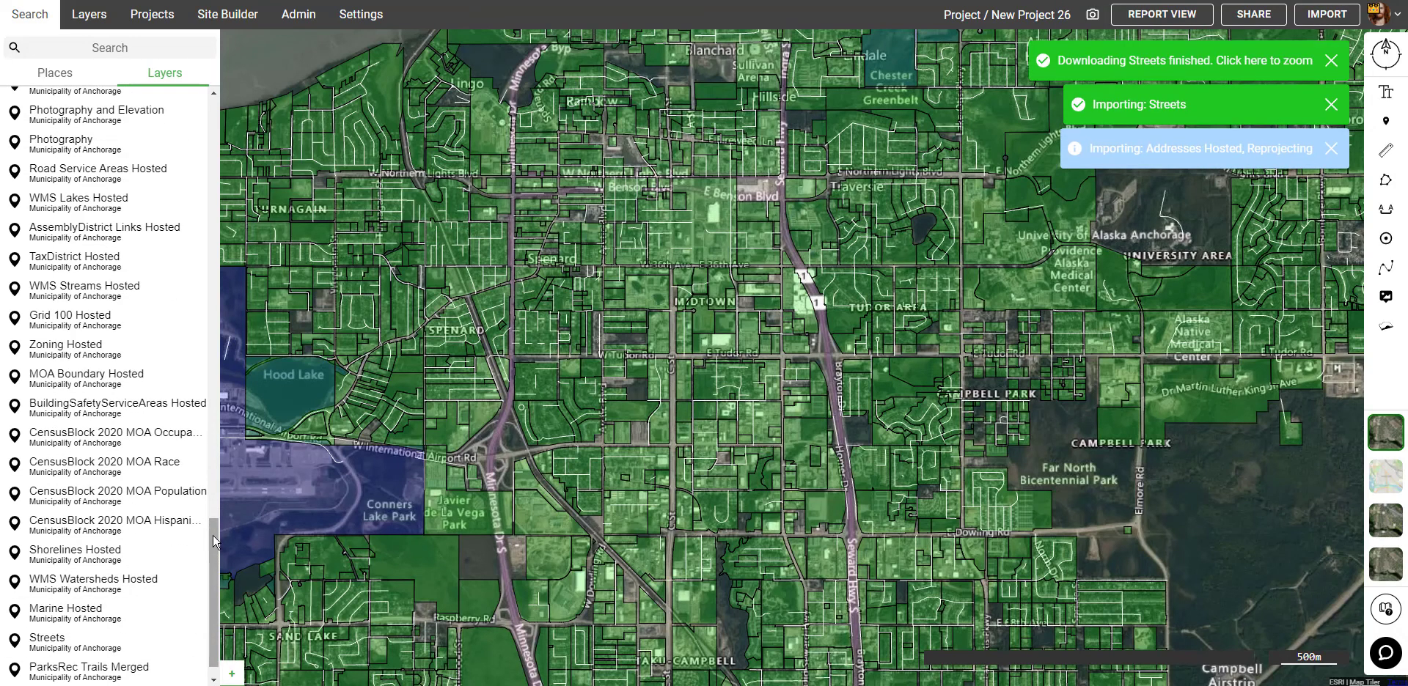
- Close the layer search and examine the imported layers across the whole Anchorage area
left_click_drag(214, 541, 211, 551)
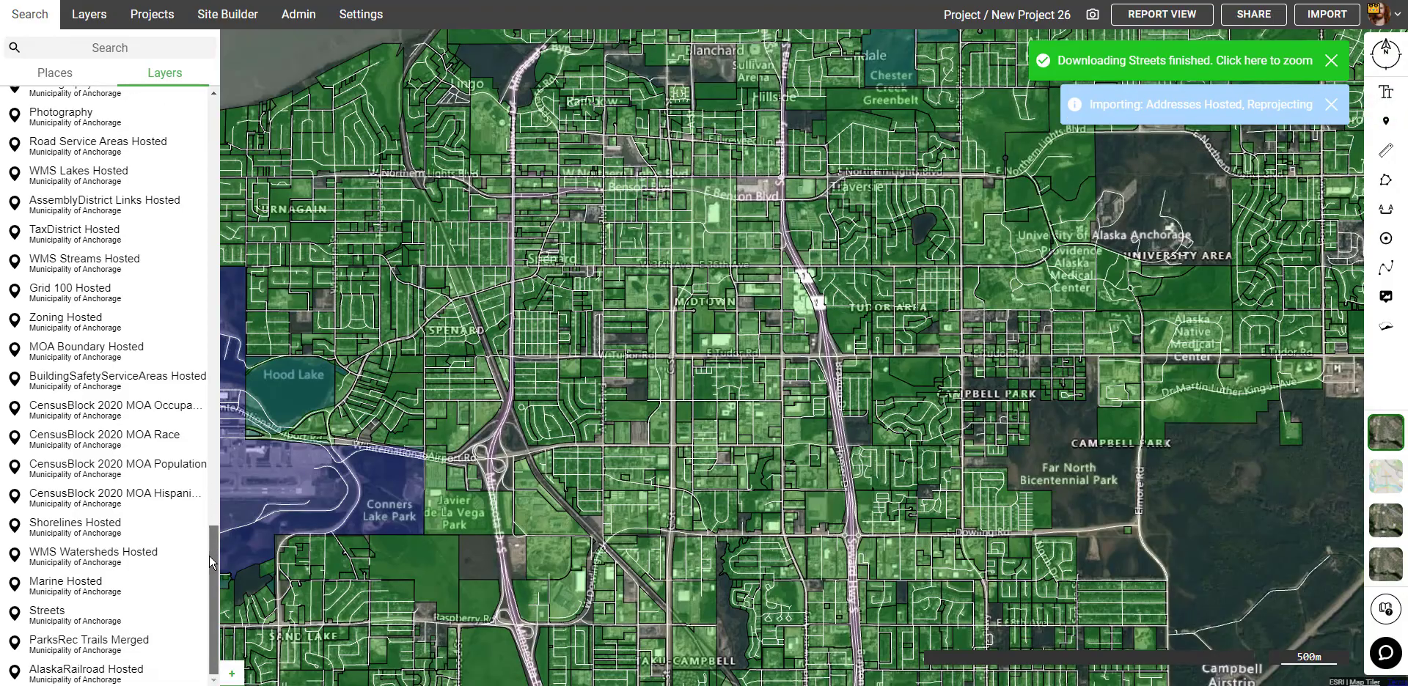
left_click(28, 20)
scroll(702, 479, "down", 3)
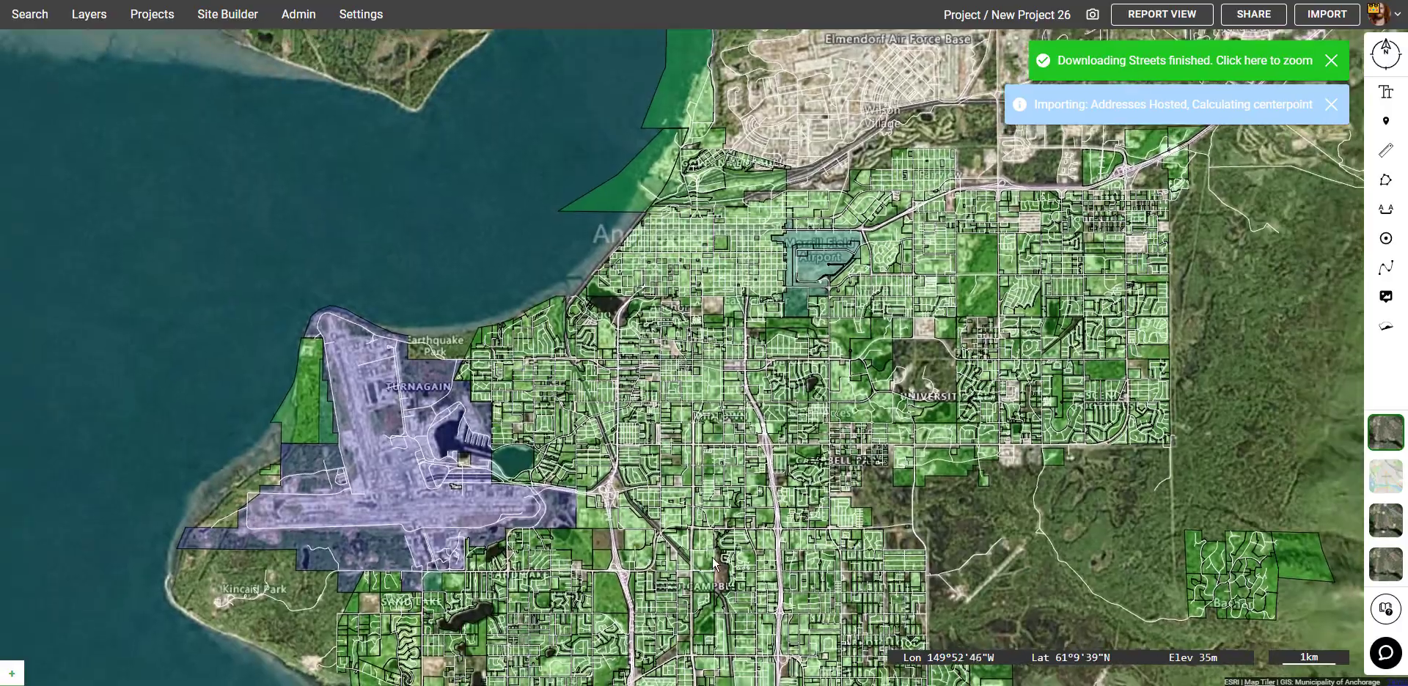
left_click_drag(712, 557, 702, 453)
scroll(707, 457, "down", 2)
left_click_drag(760, 505, 724, 445)
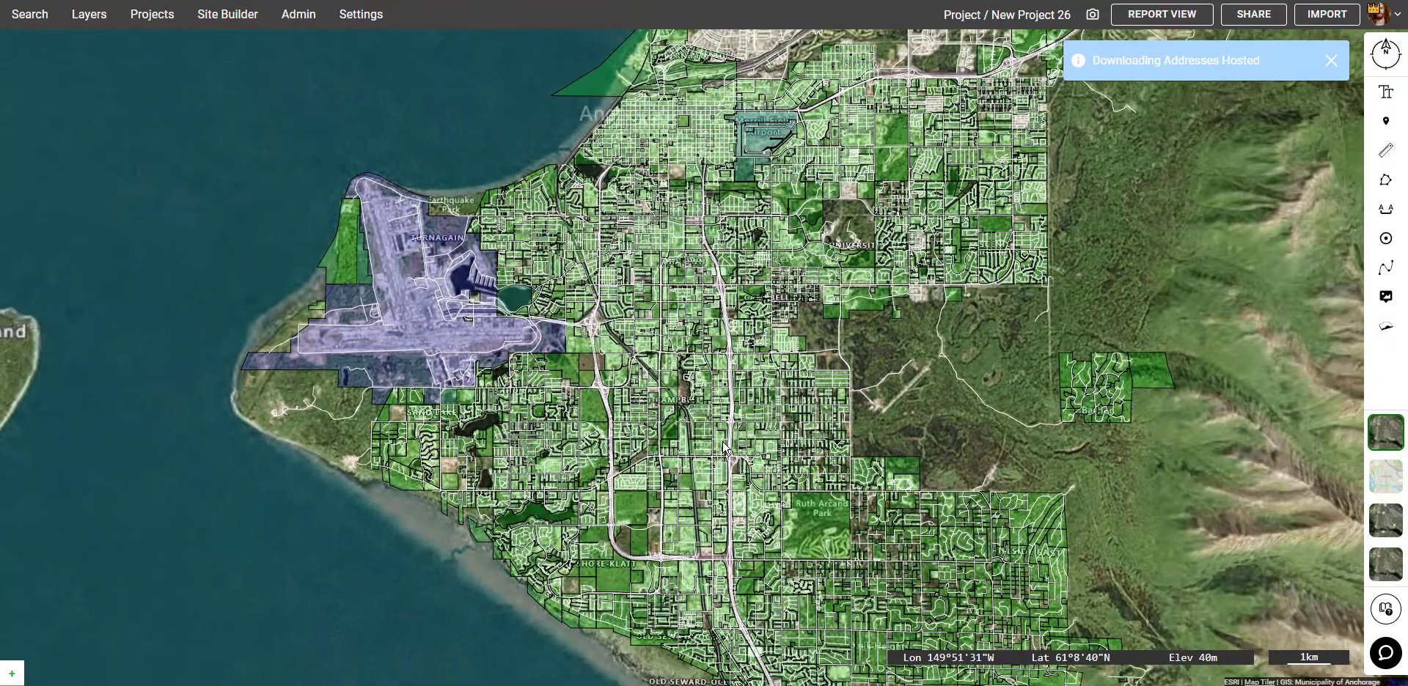
scroll(914, 462, "down", 2)
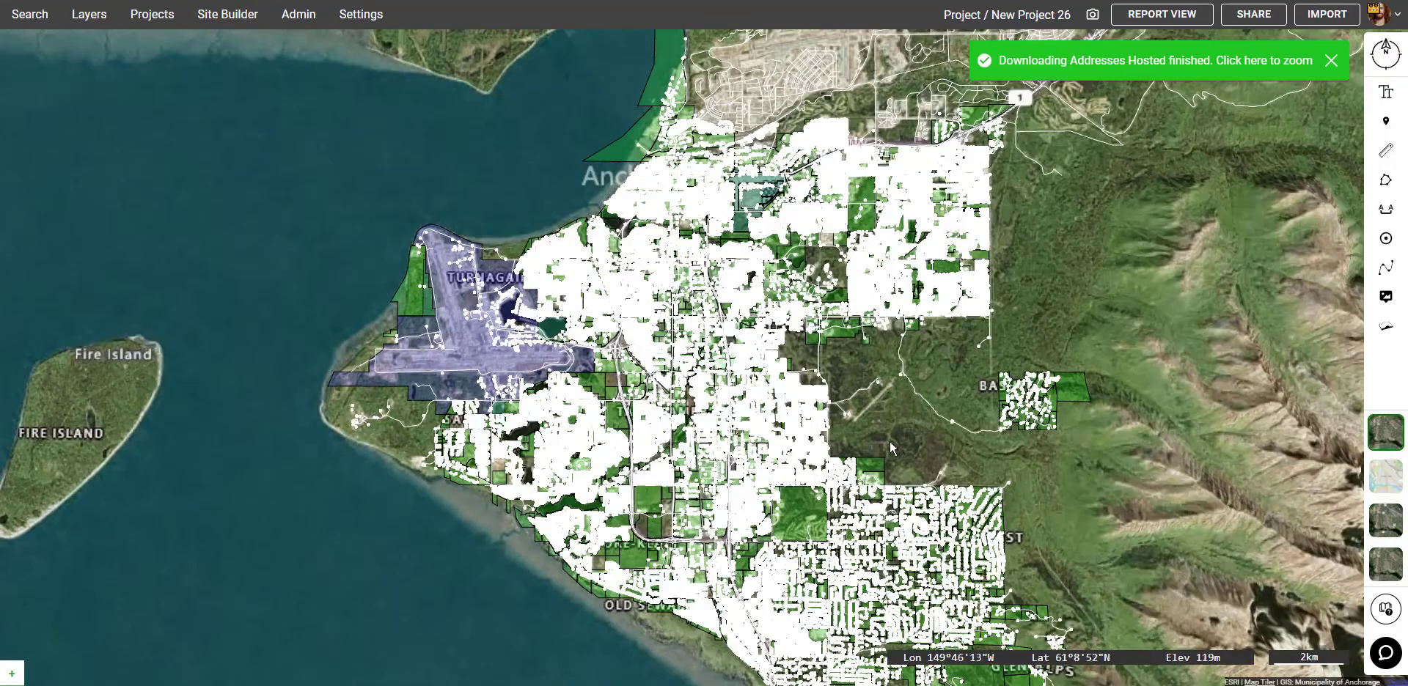
left_click_drag(890, 442, 791, 327)
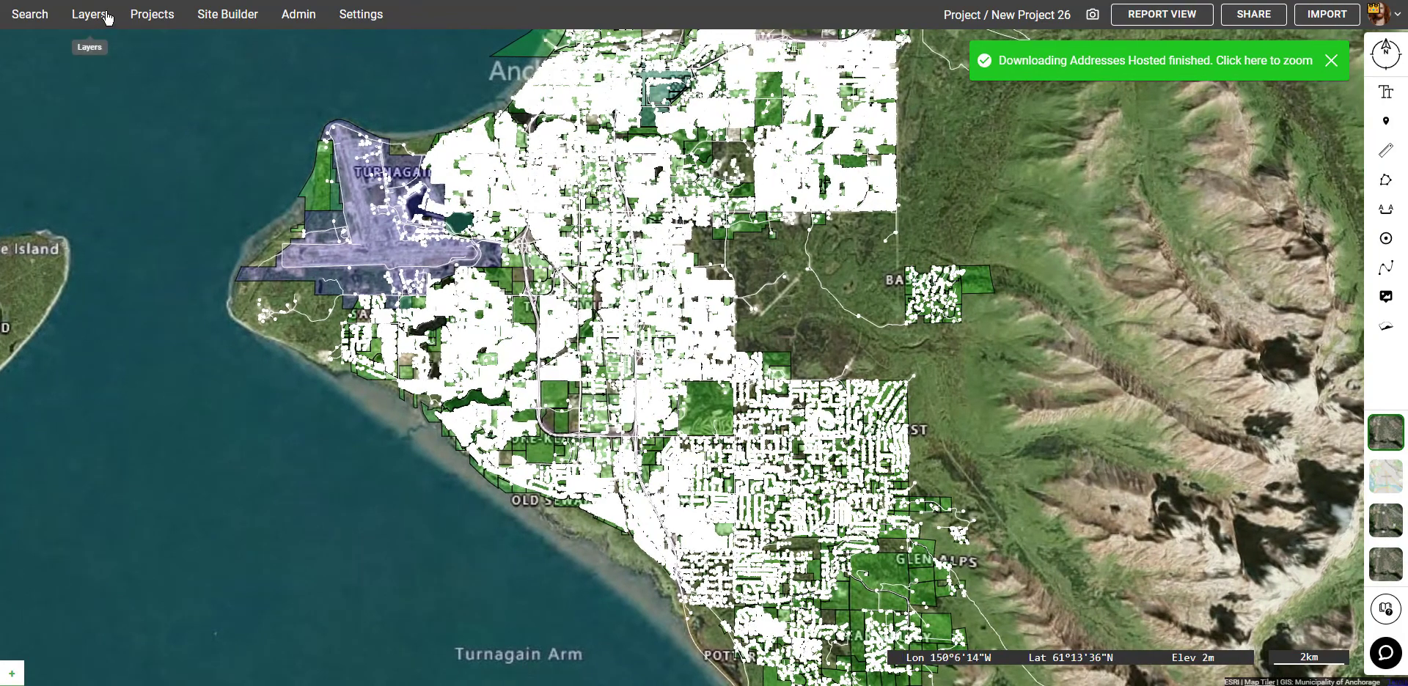
- Try lowering the opacity of the Subdivisions Hosted outline color, restore it to full, and return to the layer list
left_click(103, 15)
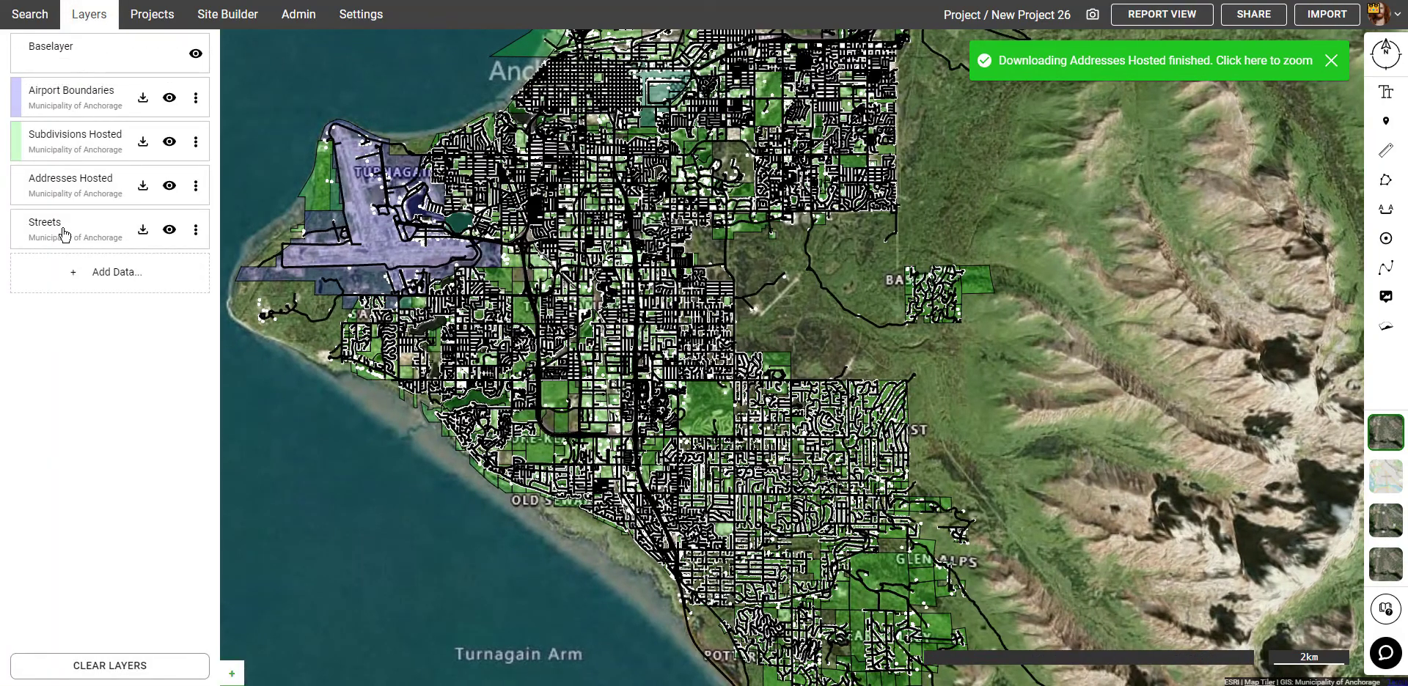
left_click(59, 144)
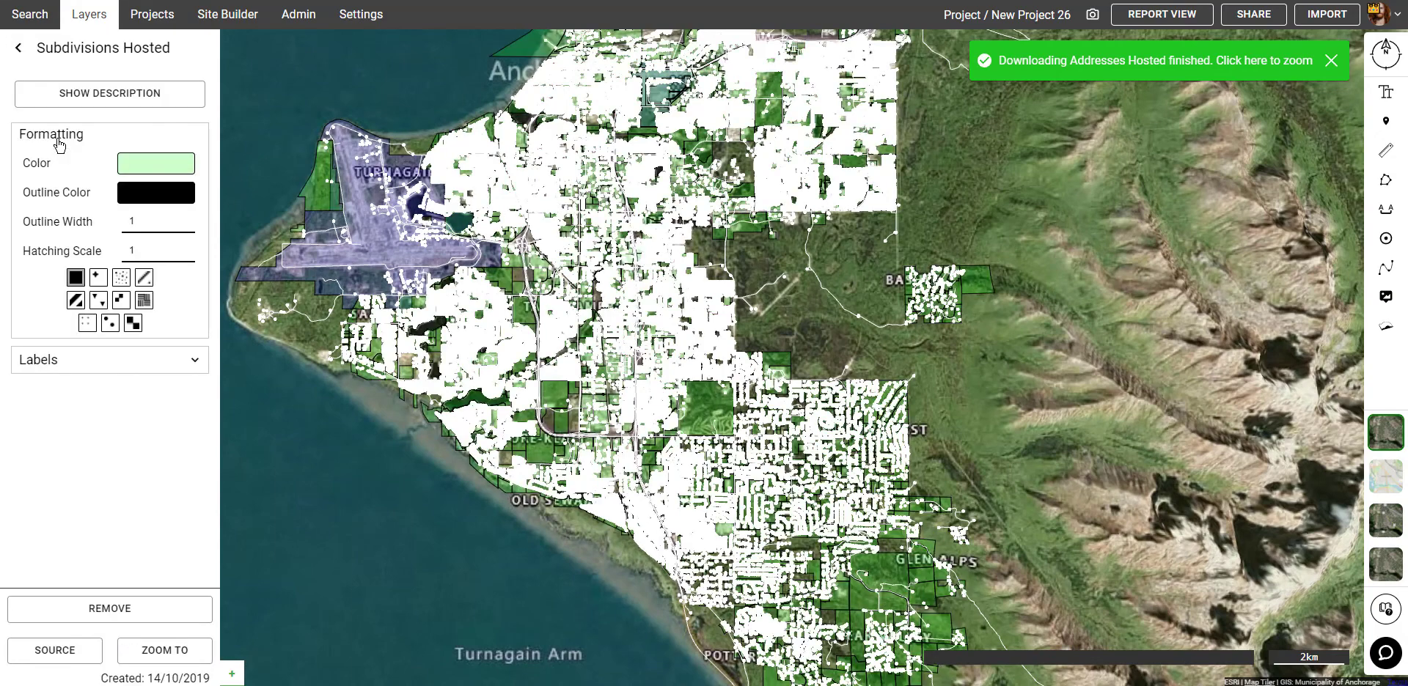
left_click(153, 199)
left_click_drag(64, 184, 7, 185)
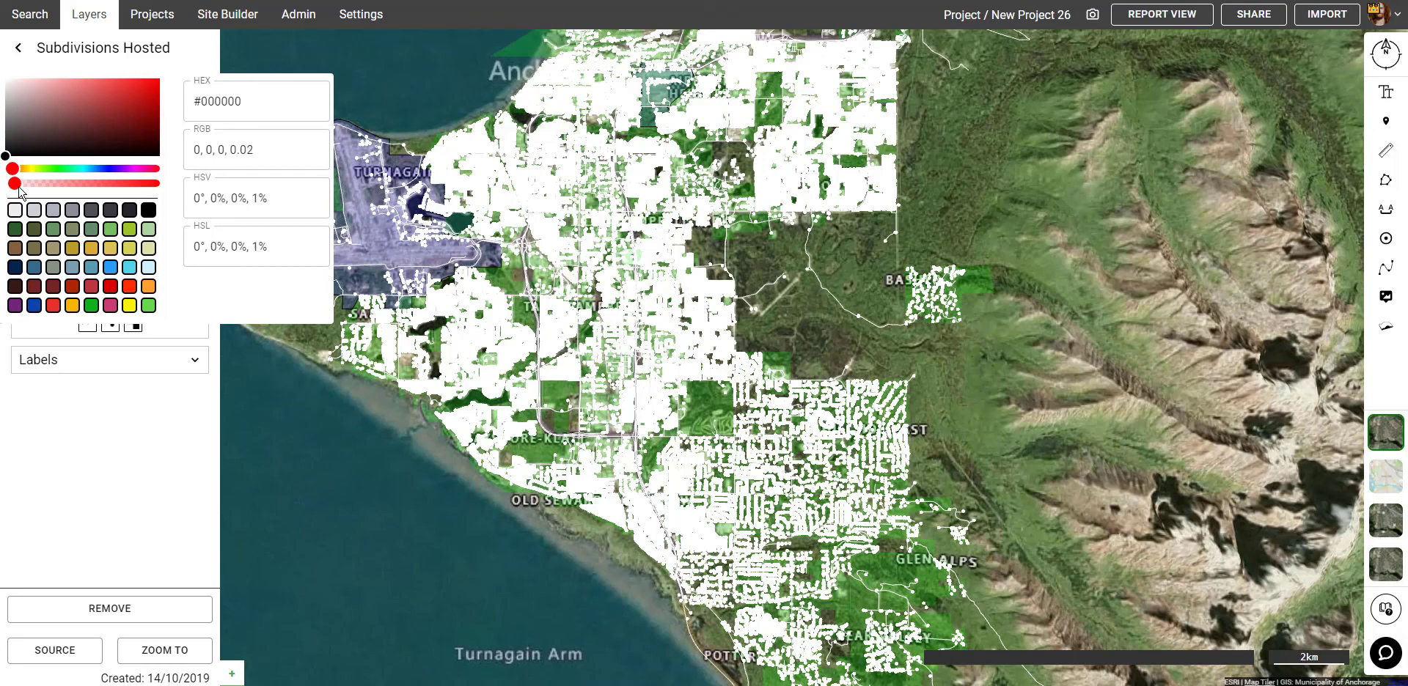
left_click_drag(20, 192, 152, 189)
left_click(145, 417)
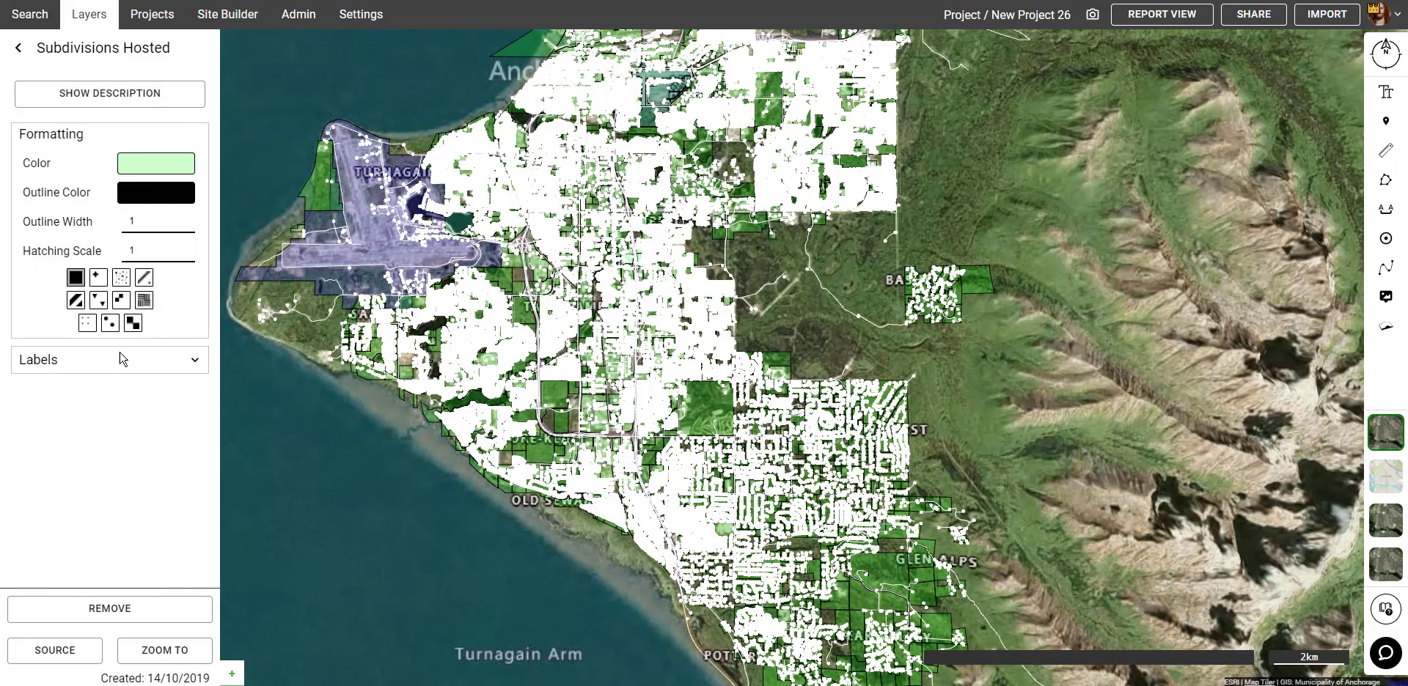
left_click(18, 47)
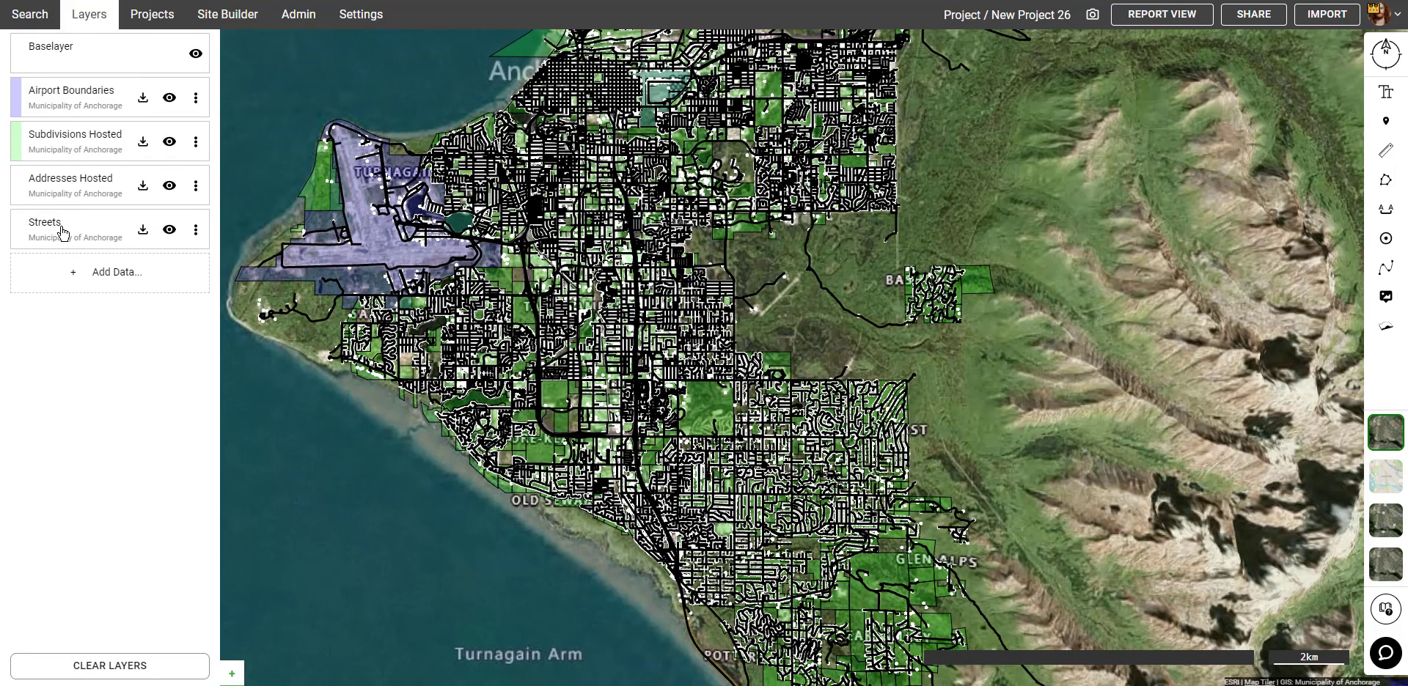
- Set the point size of the Addresses Hosted layer to 1 px
left_click(57, 192)
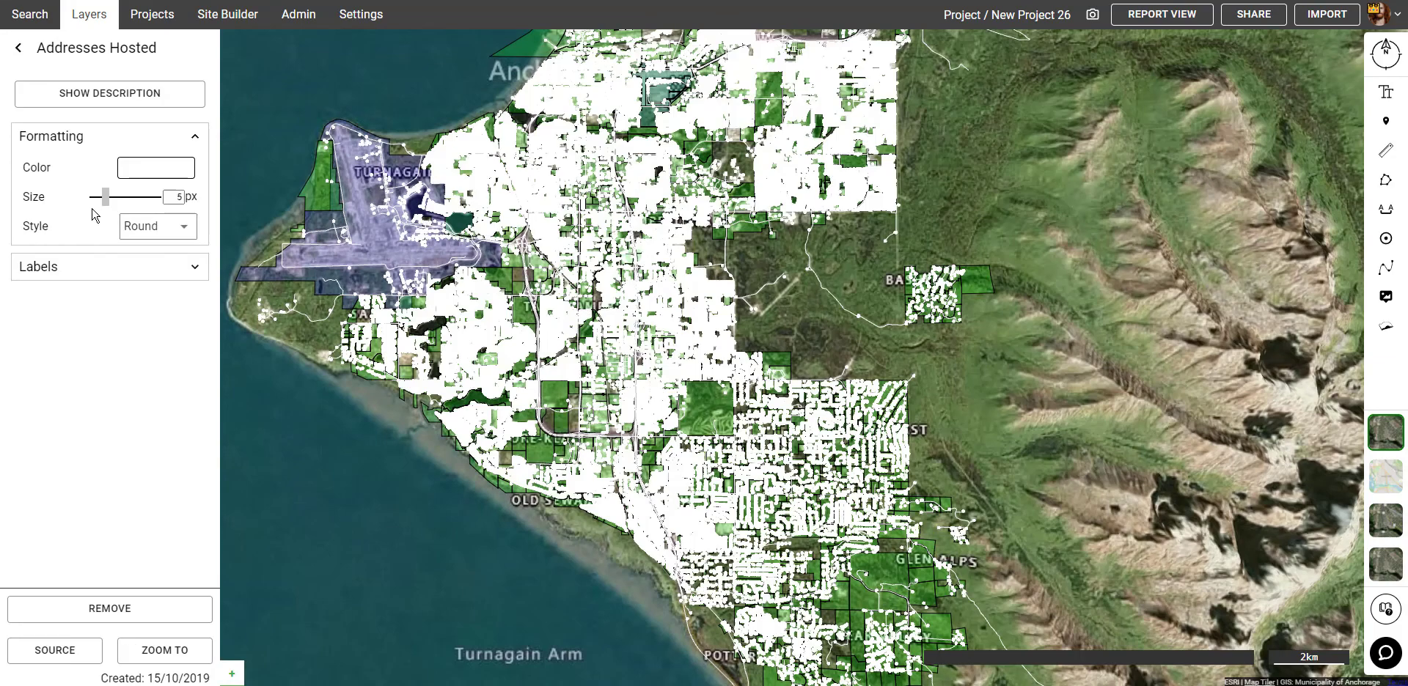
left_click_drag(107, 197, 93, 197)
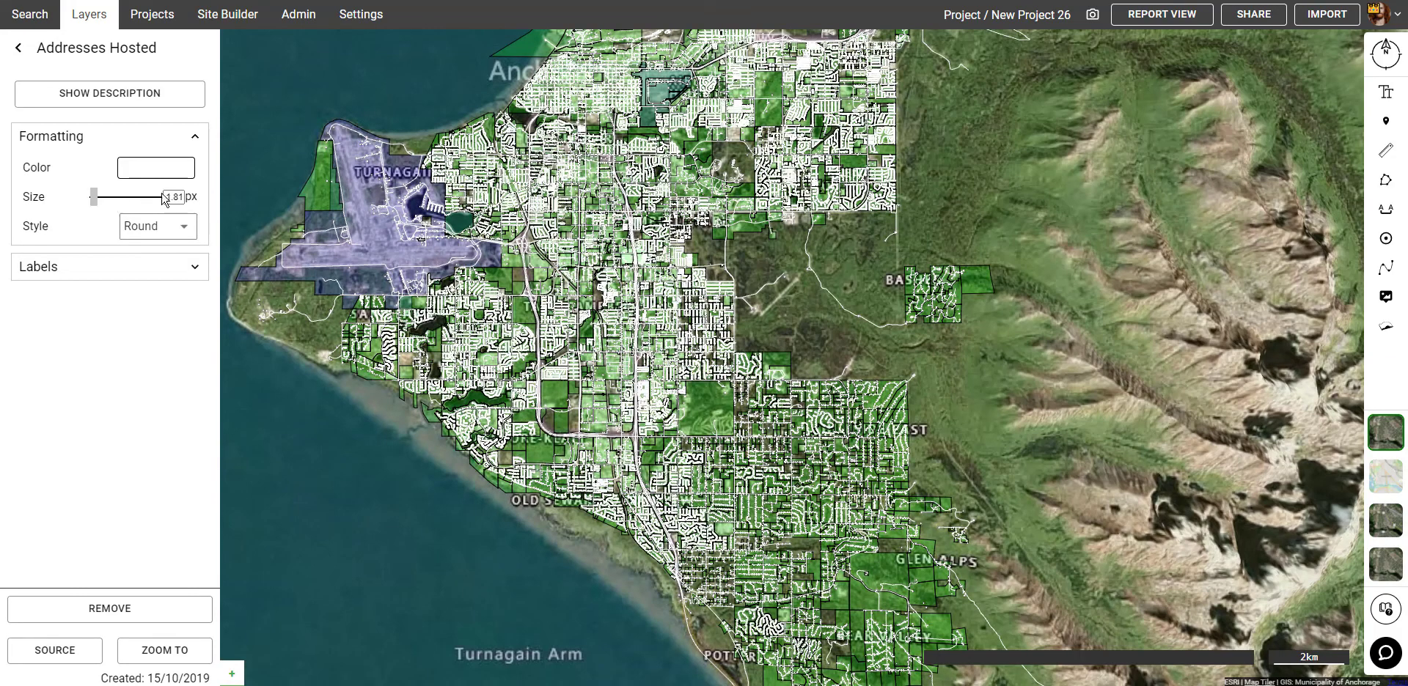
type("1")
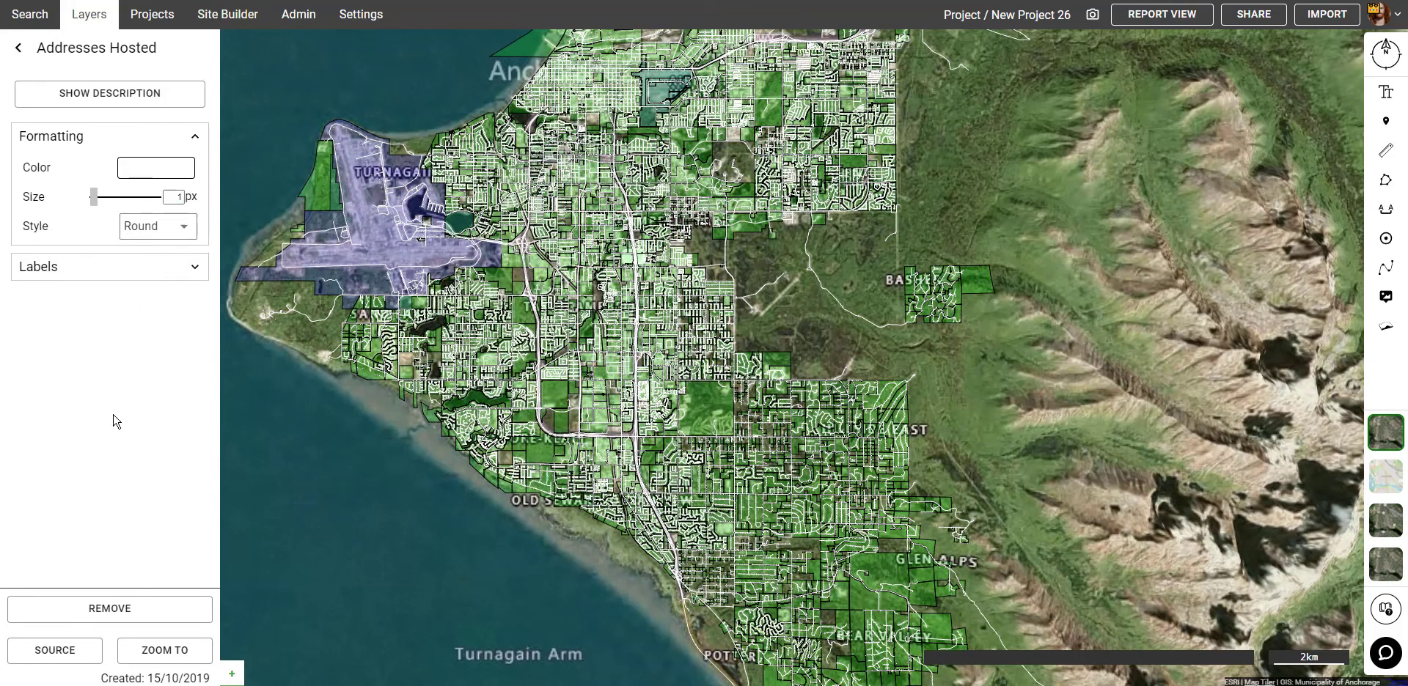
- Examine how the address points, subdivisions and streets display across Anchorage and up close around Sand Lake
left_click_drag(600, 254, 633, 254)
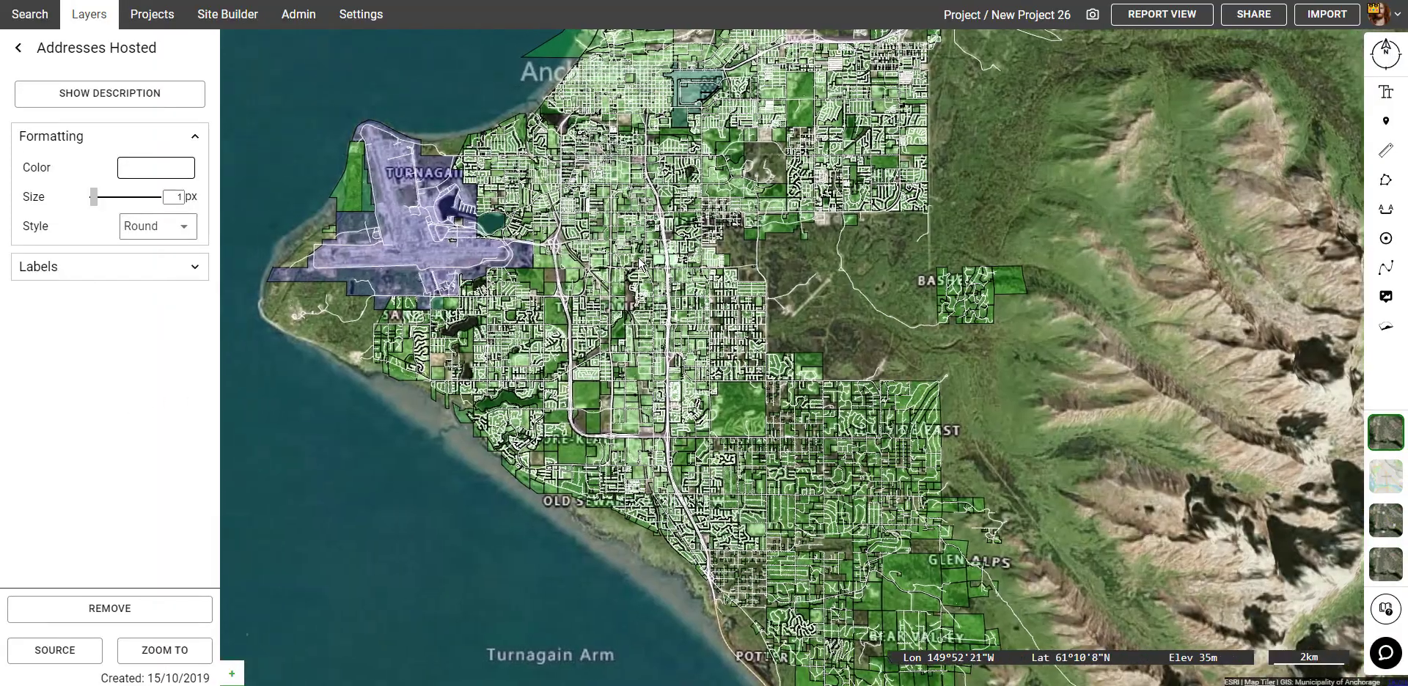
left_click_drag(510, 279, 513, 308)
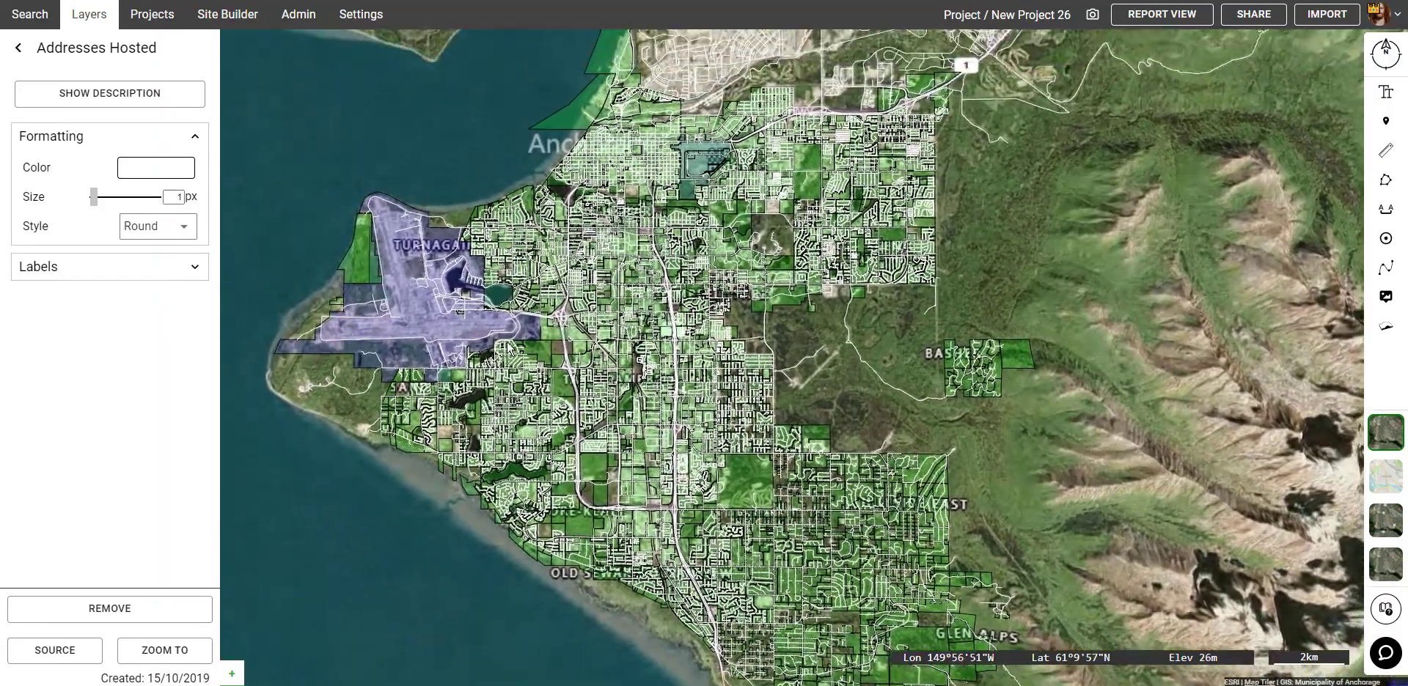
scroll(541, 408, "up", 5)
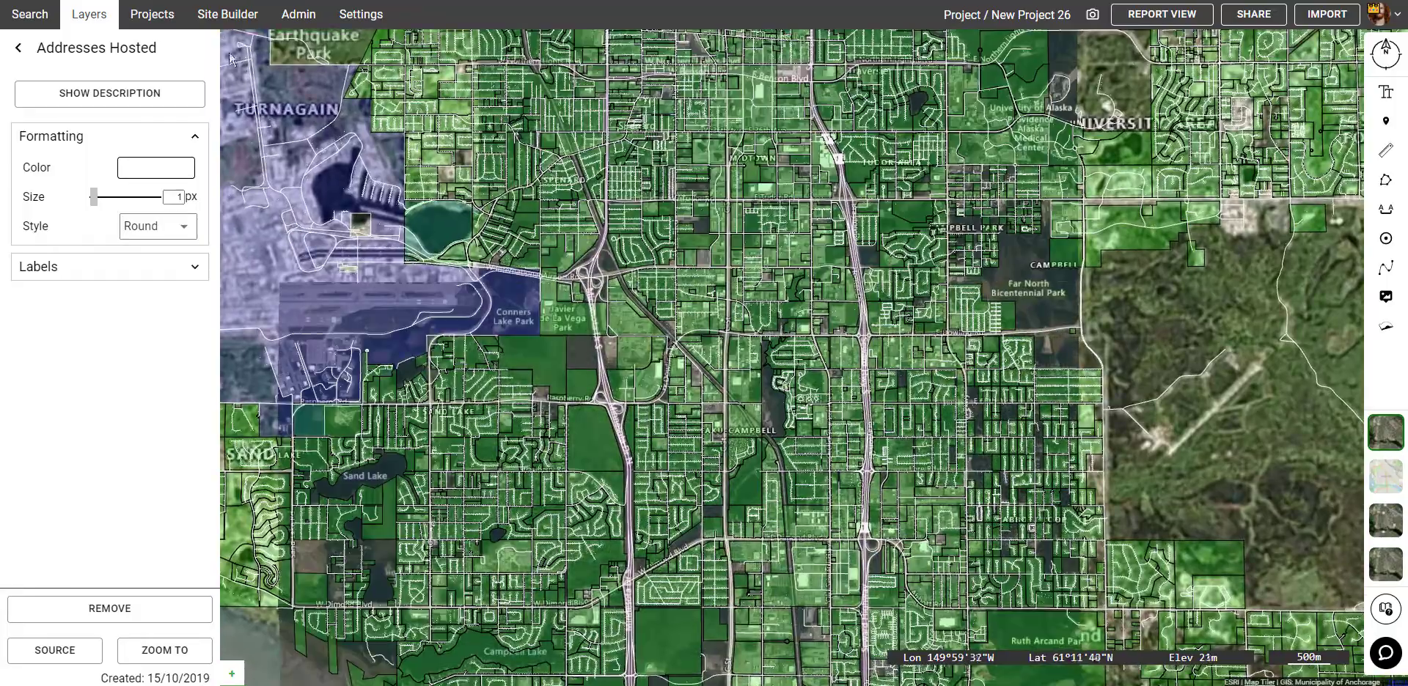
left_click(95, 19)
left_click_drag(417, 389, 444, 309)
scroll(446, 310, "up", 2)
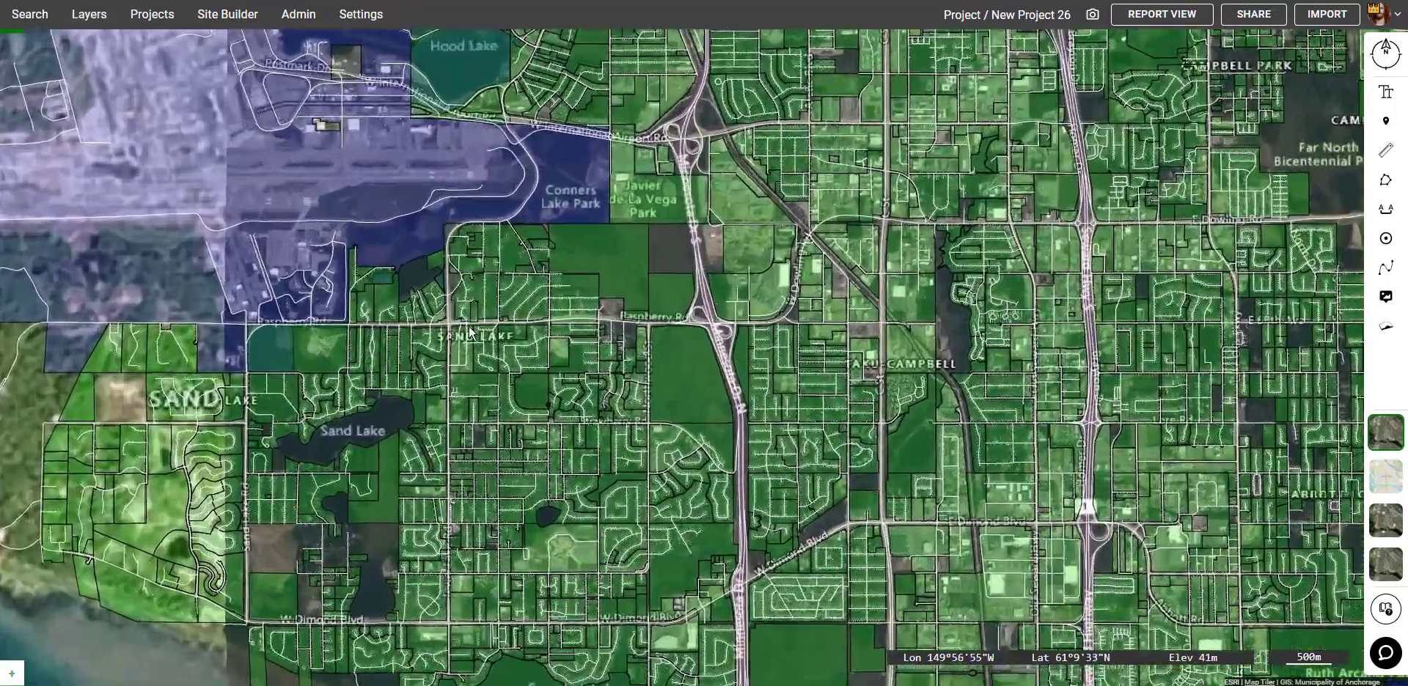
scroll(470, 336, "up", 3)
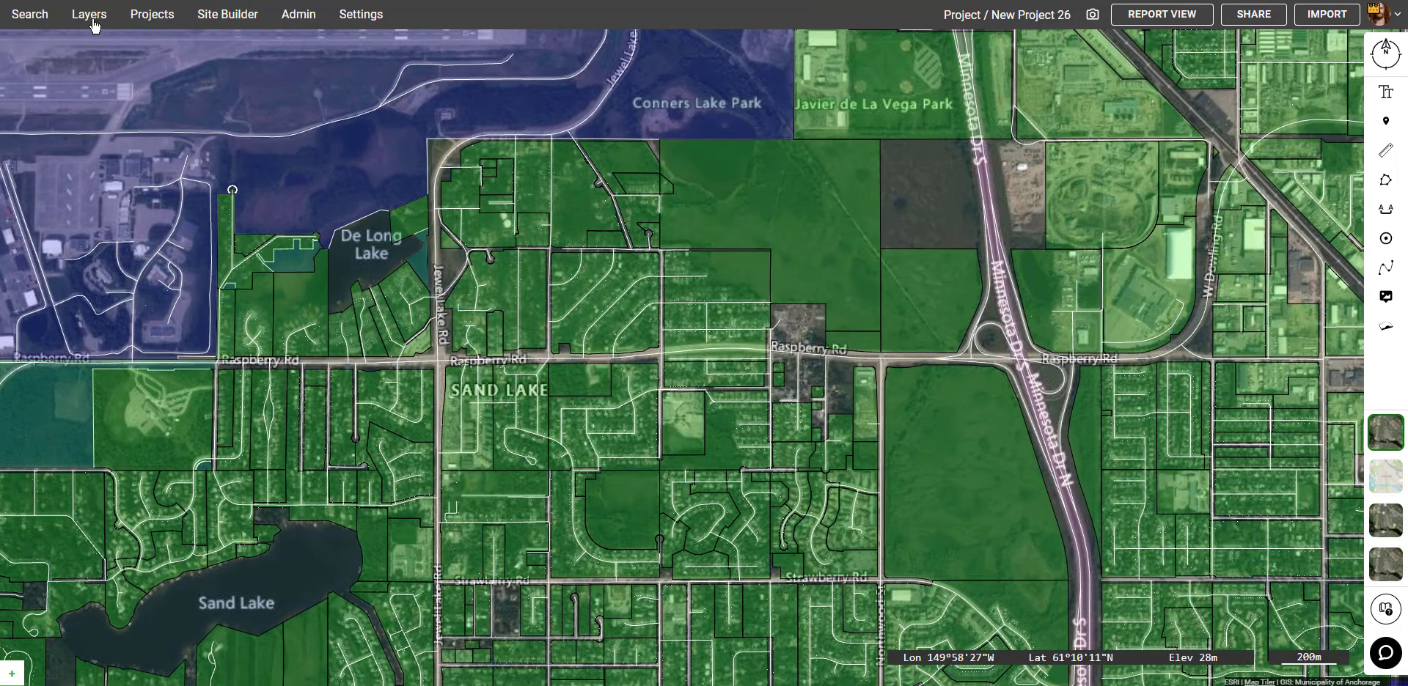
- Set the line width of the Streets layer to 2 px
left_click(89, 15)
left_click(61, 234)
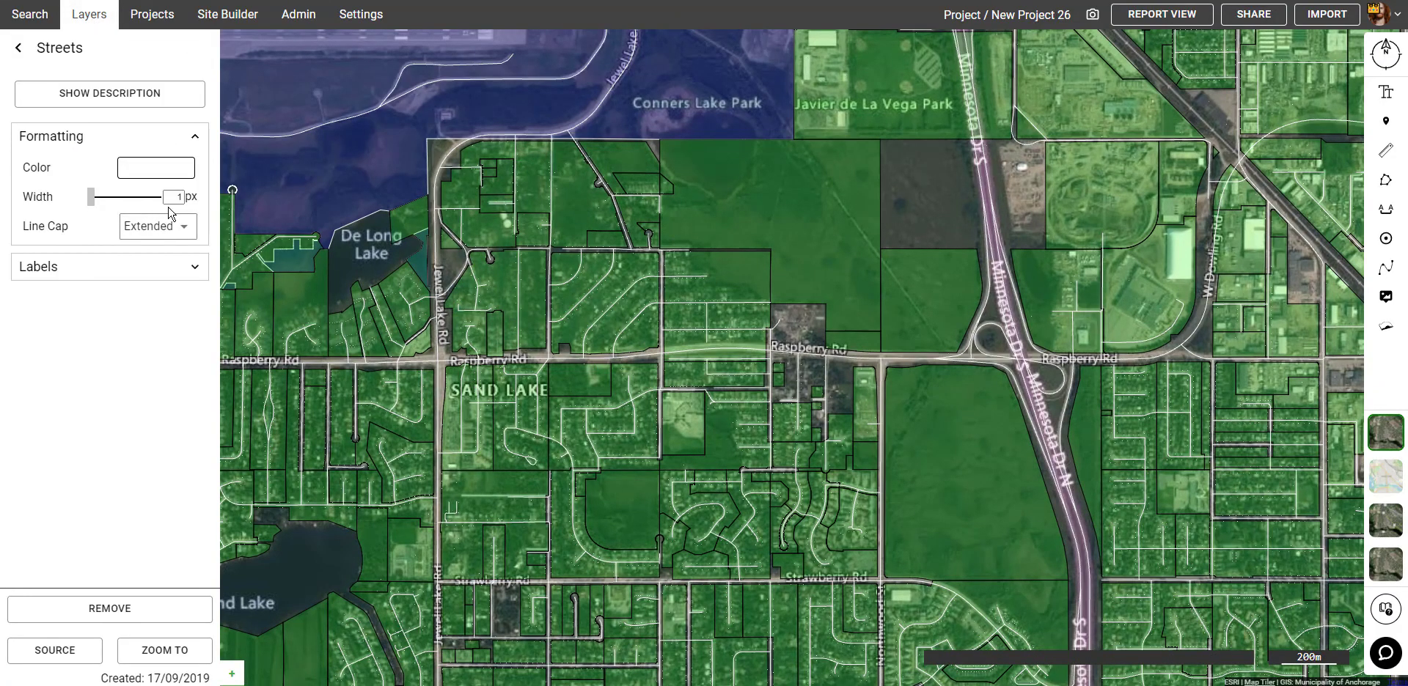
left_click_drag(173, 197, 211, 205)
type("2")
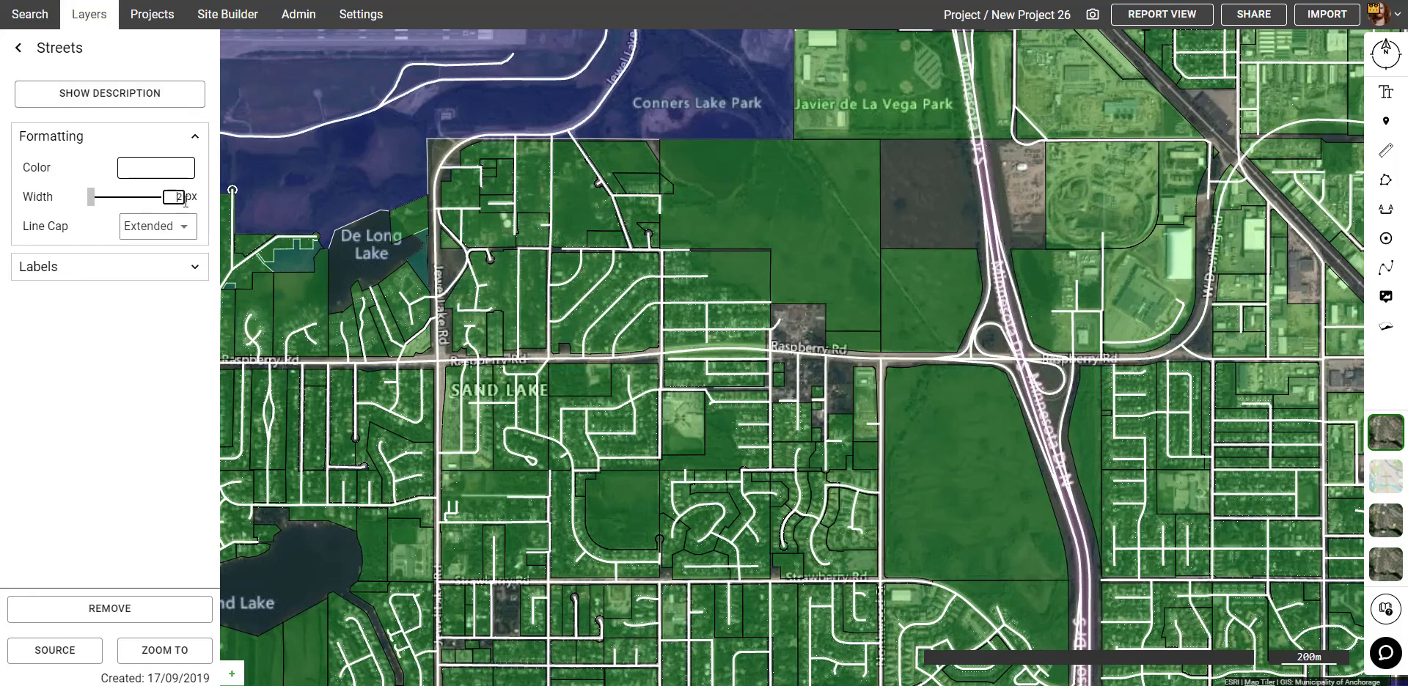
- Set the point size of the Addresses Hosted layer to 2 px, check it across Anchorage, and return to the layer list
left_click(18, 48)
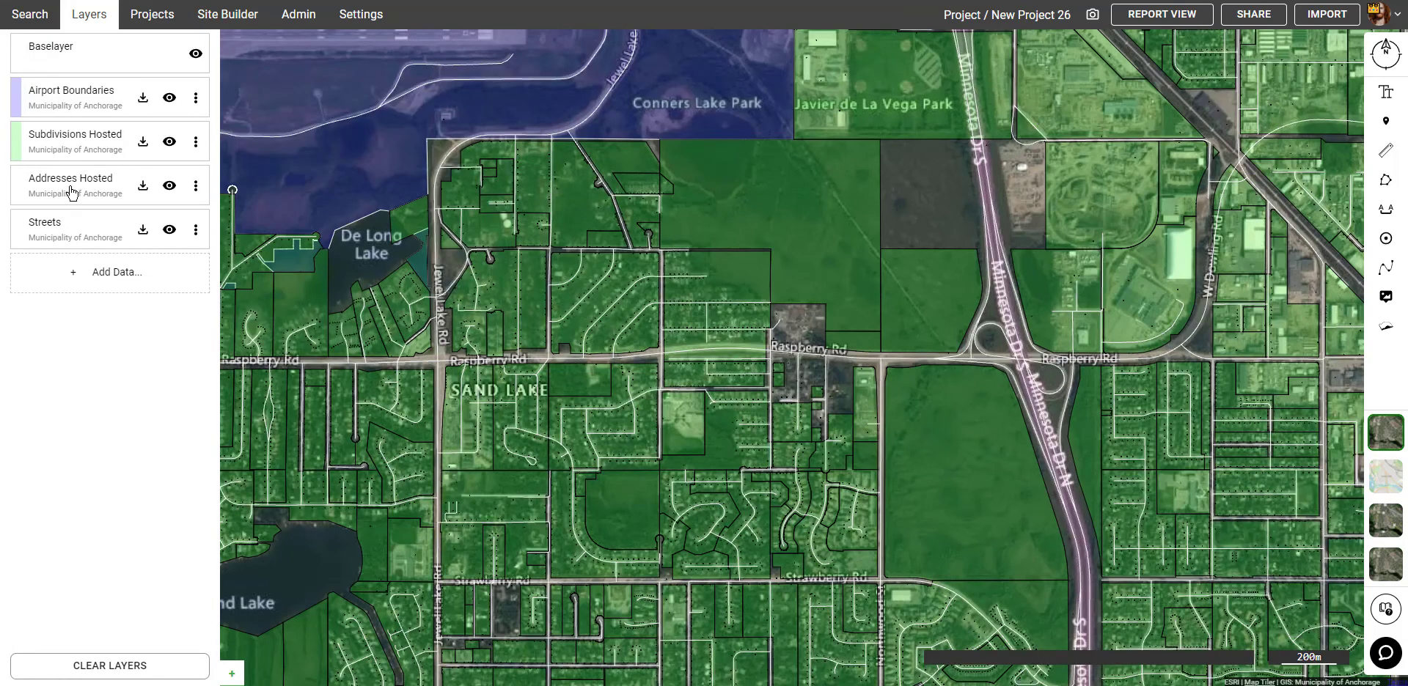
left_click(72, 192)
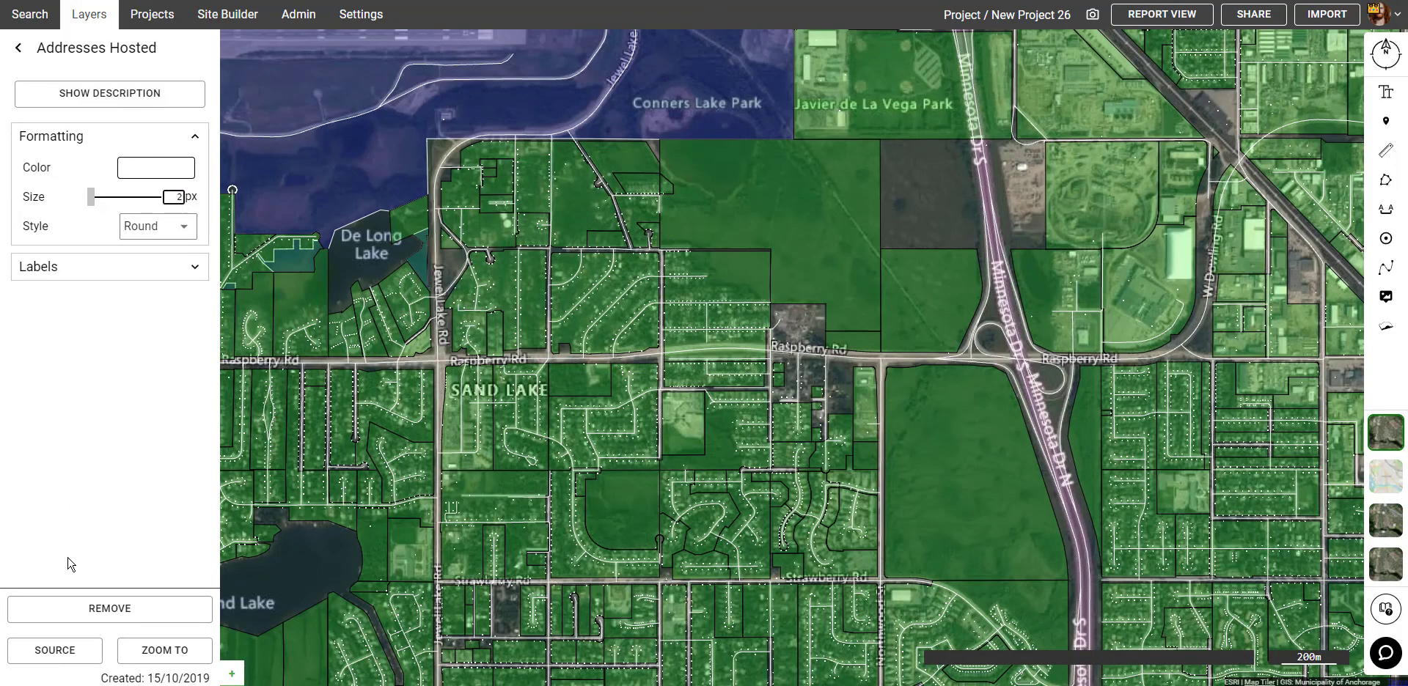
scroll(591, 513, "down", 5)
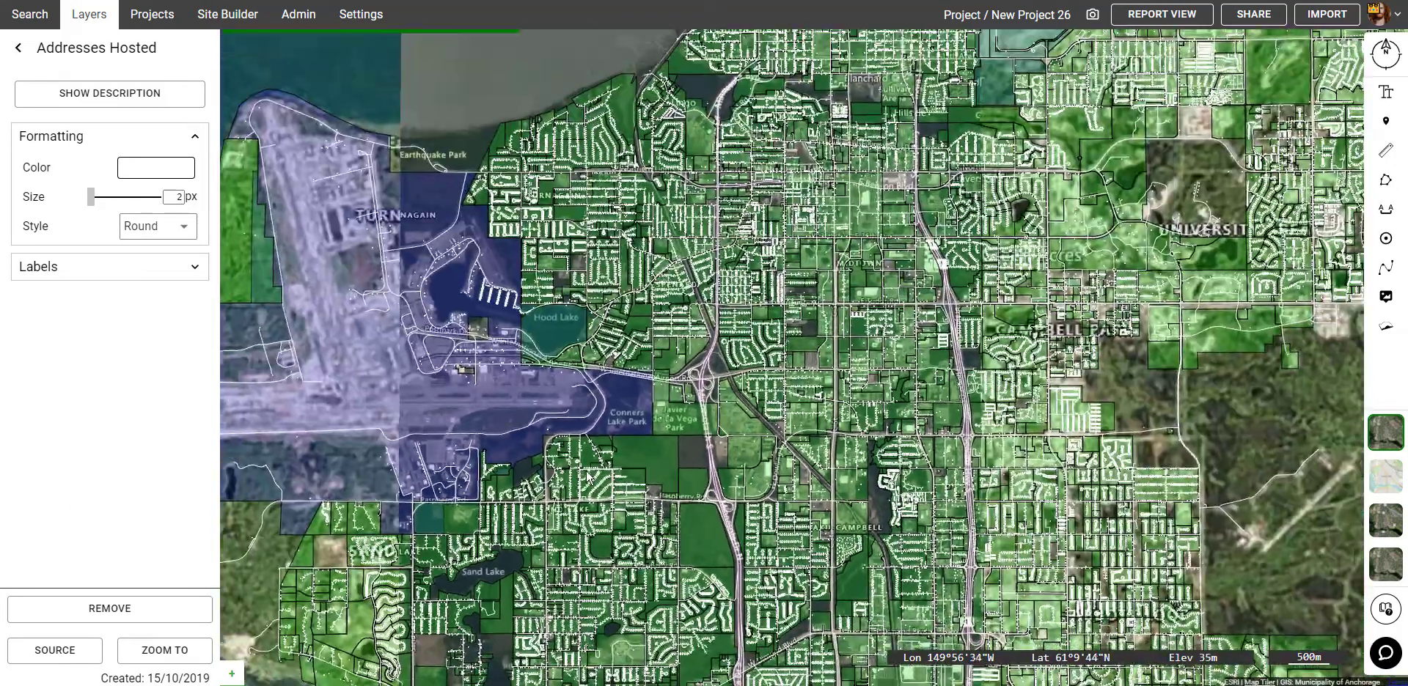
left_click_drag(587, 475, 826, 461)
left_click_drag(838, 312, 822, 368)
scroll(792, 381, "down", 2)
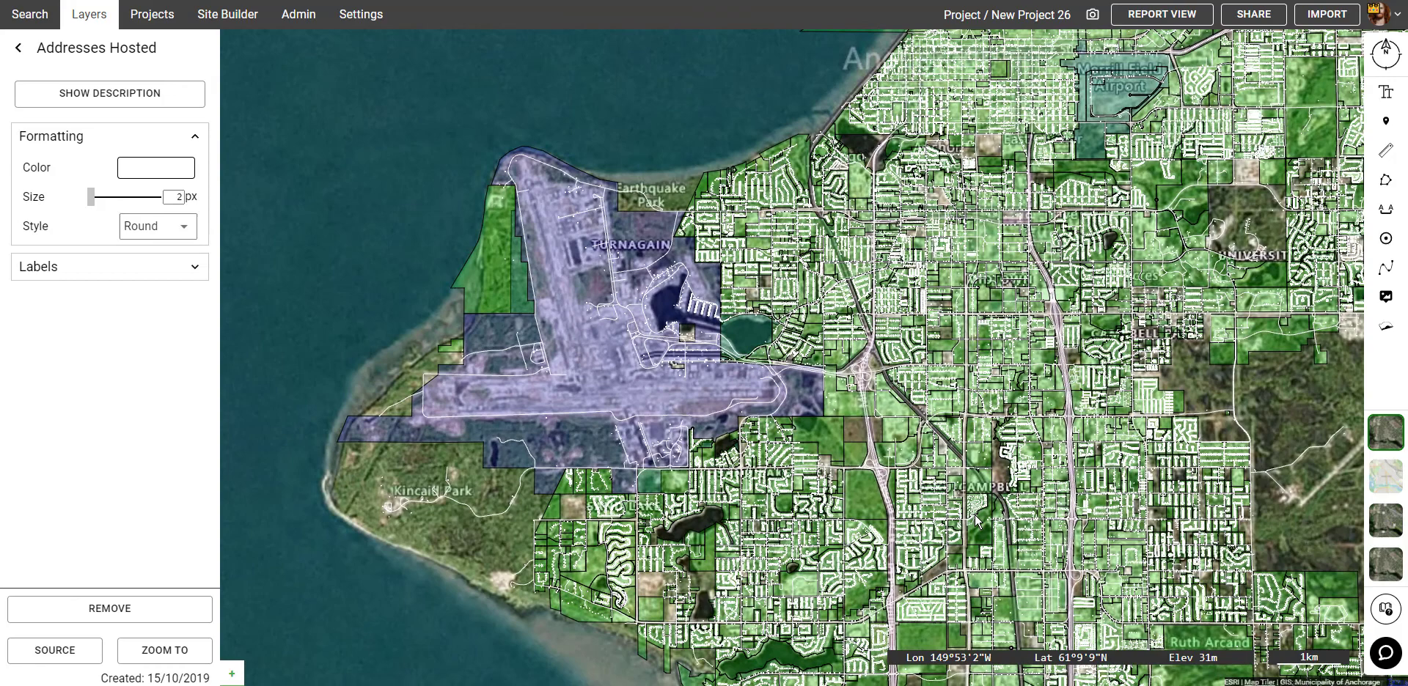
left_click(18, 47)
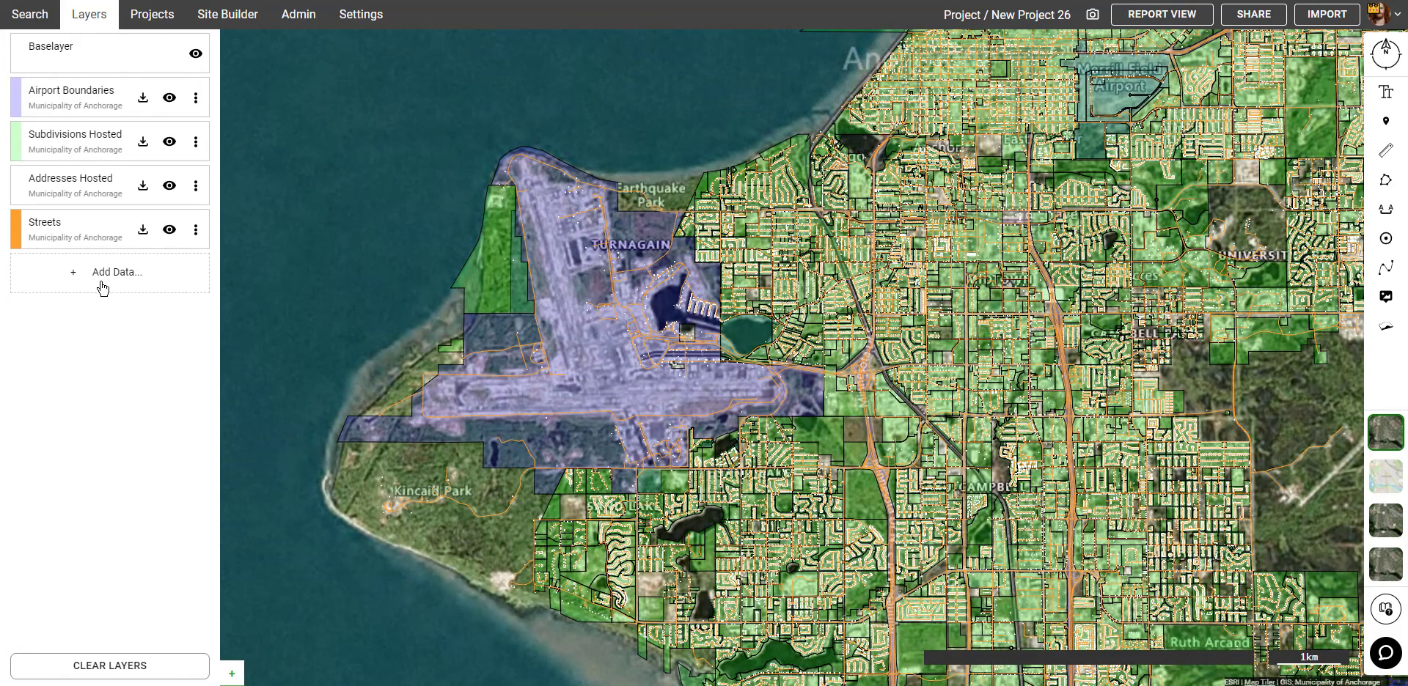
- Open Site Builder and briefly display the global LiDAR availability overlay with its quality legend before hiding it
left_click(101, 286)
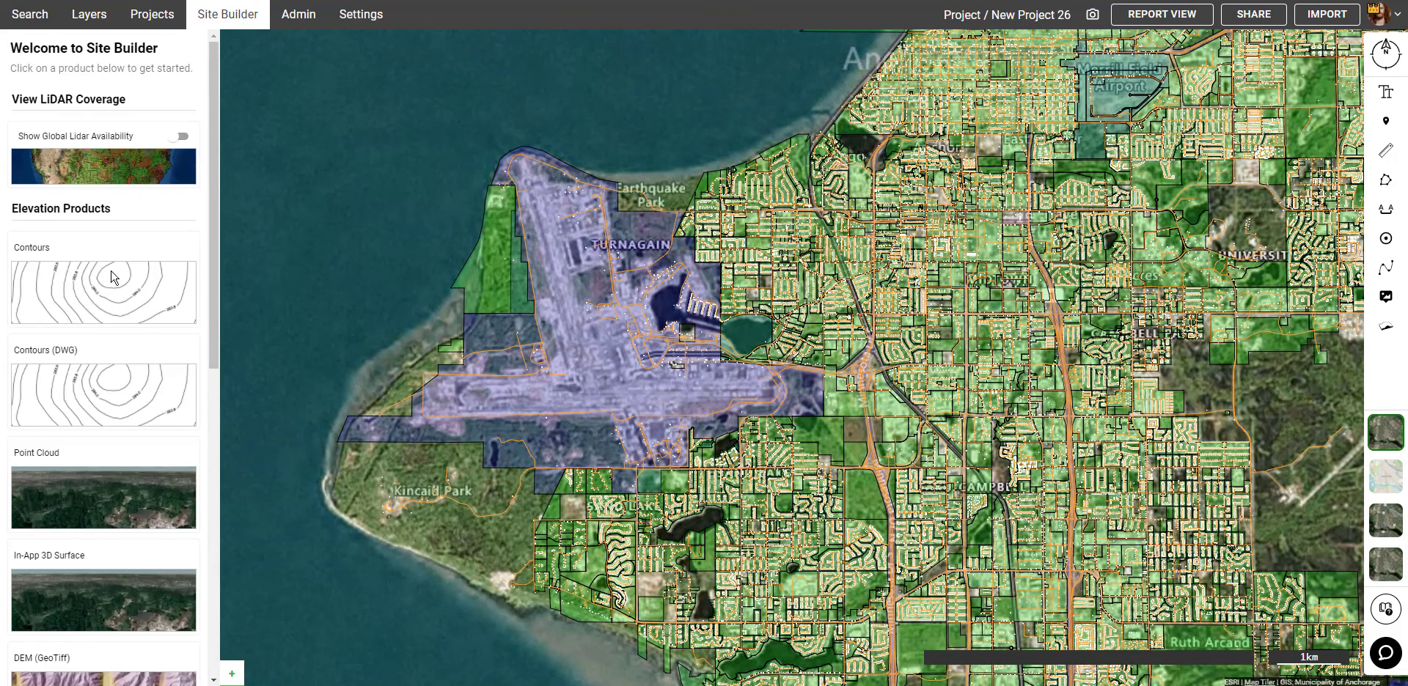
left_click(180, 143)
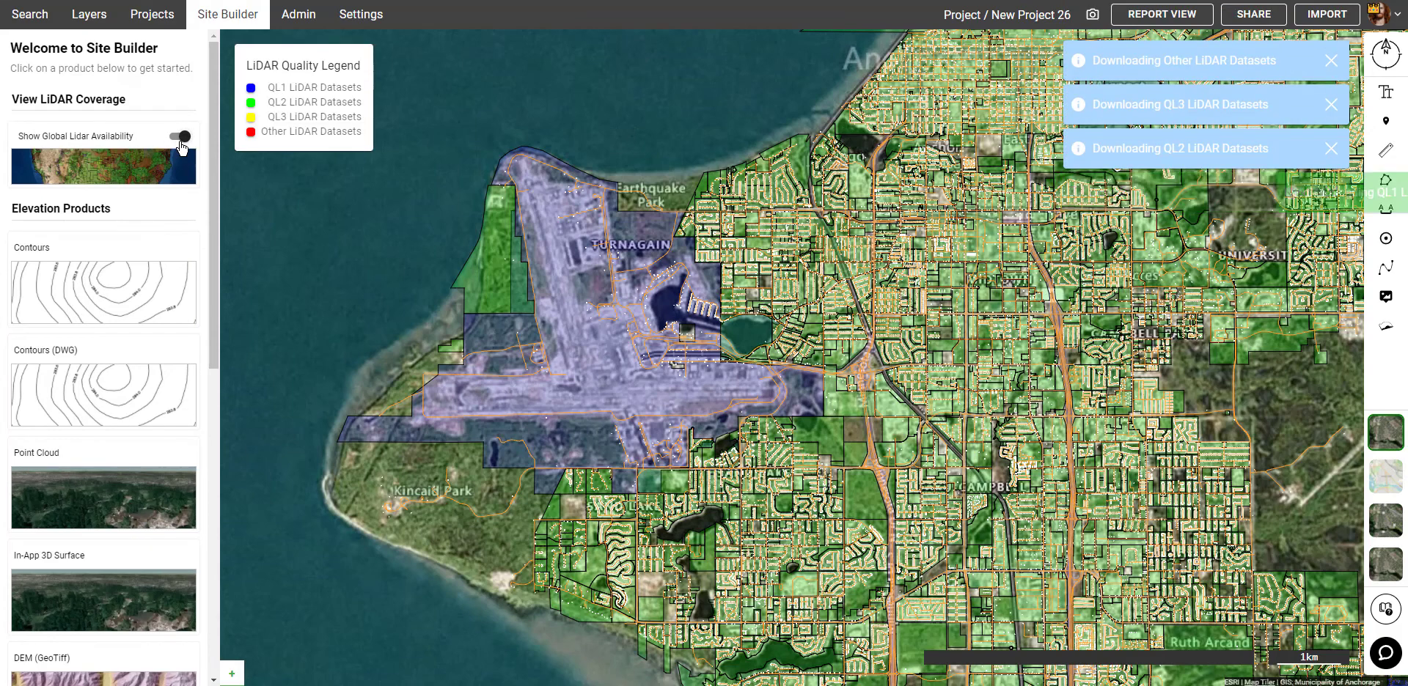
left_click(182, 146)
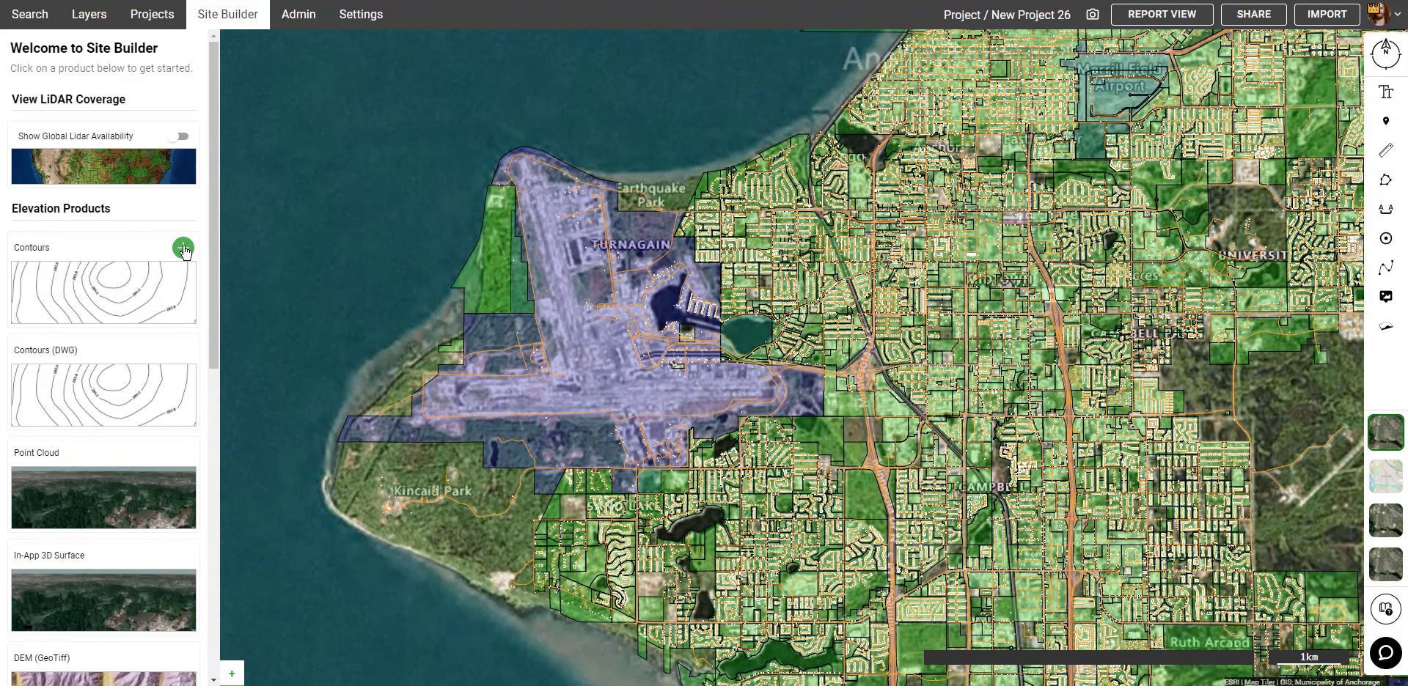
- Add Site 1 around the airport and generate Smooth contours for it with a 5 m output interval
left_click(183, 249)
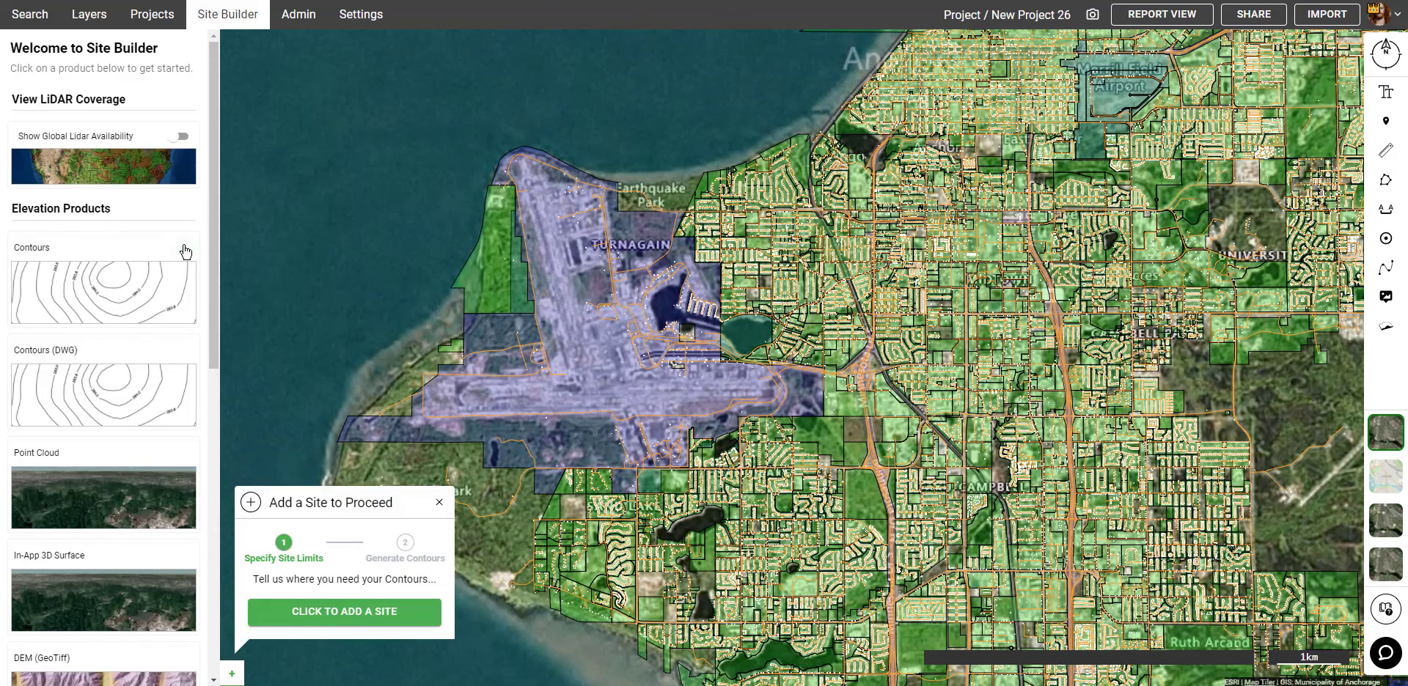
left_click(315, 611)
scroll(550, 378, "up", 2)
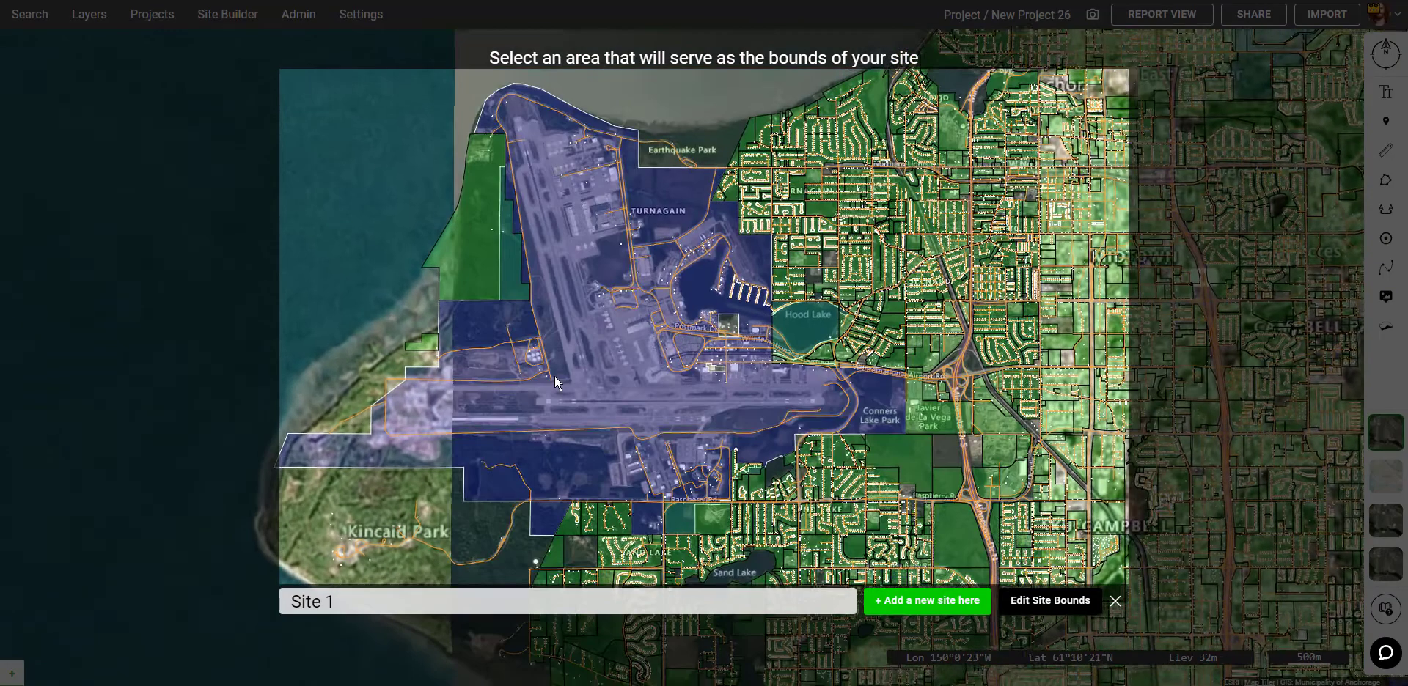
left_click_drag(557, 396, 585, 384)
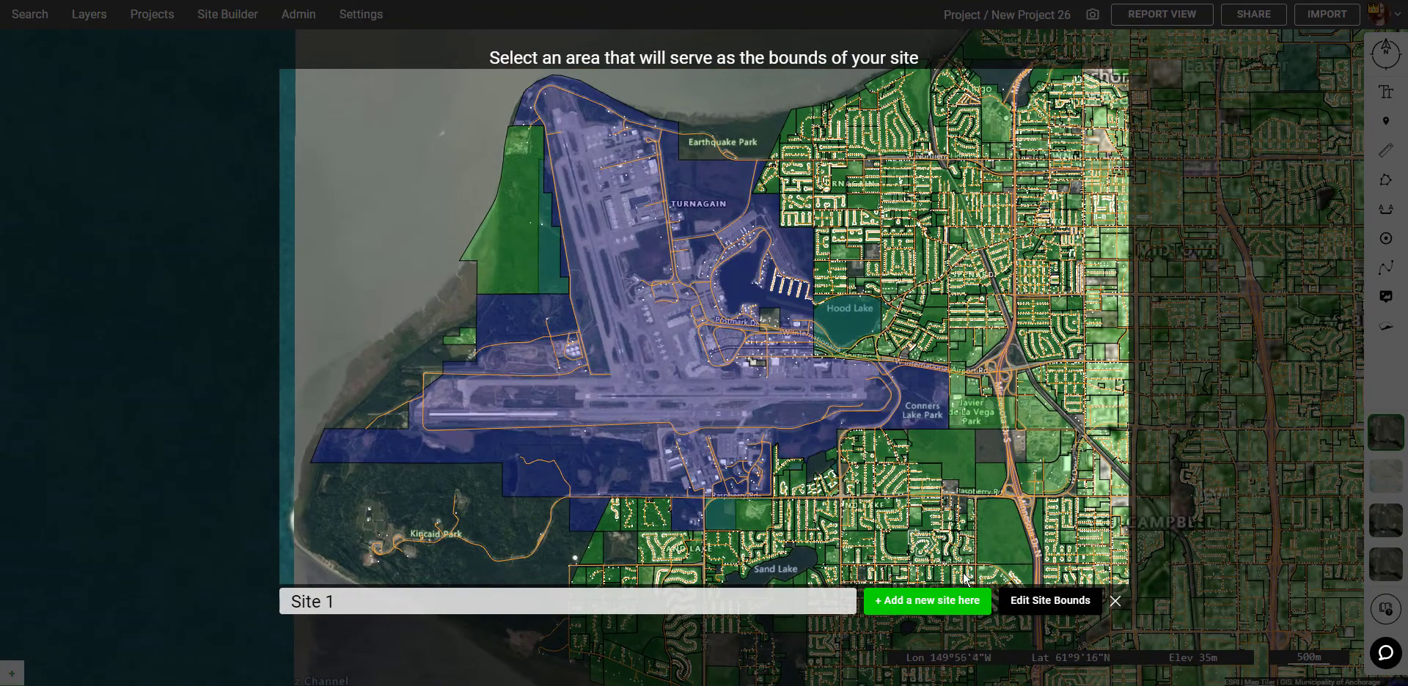
left_click(946, 608)
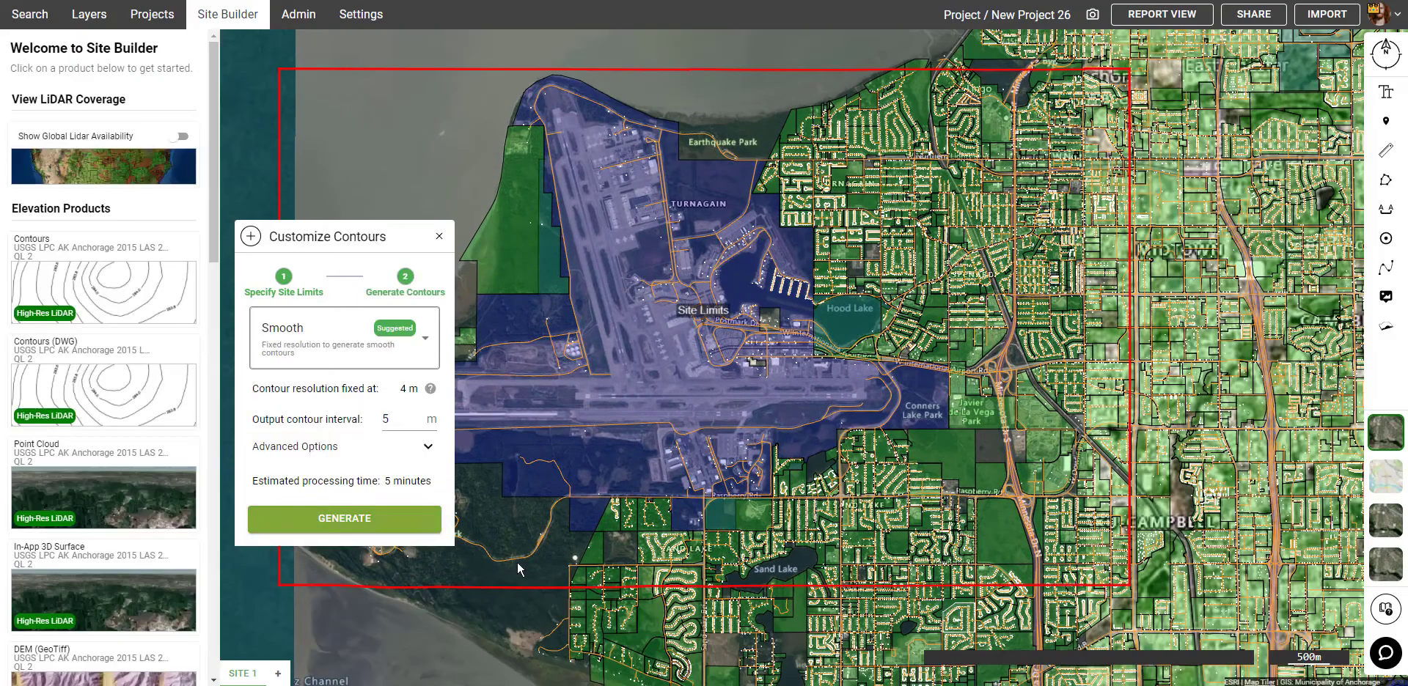
left_click(369, 528)
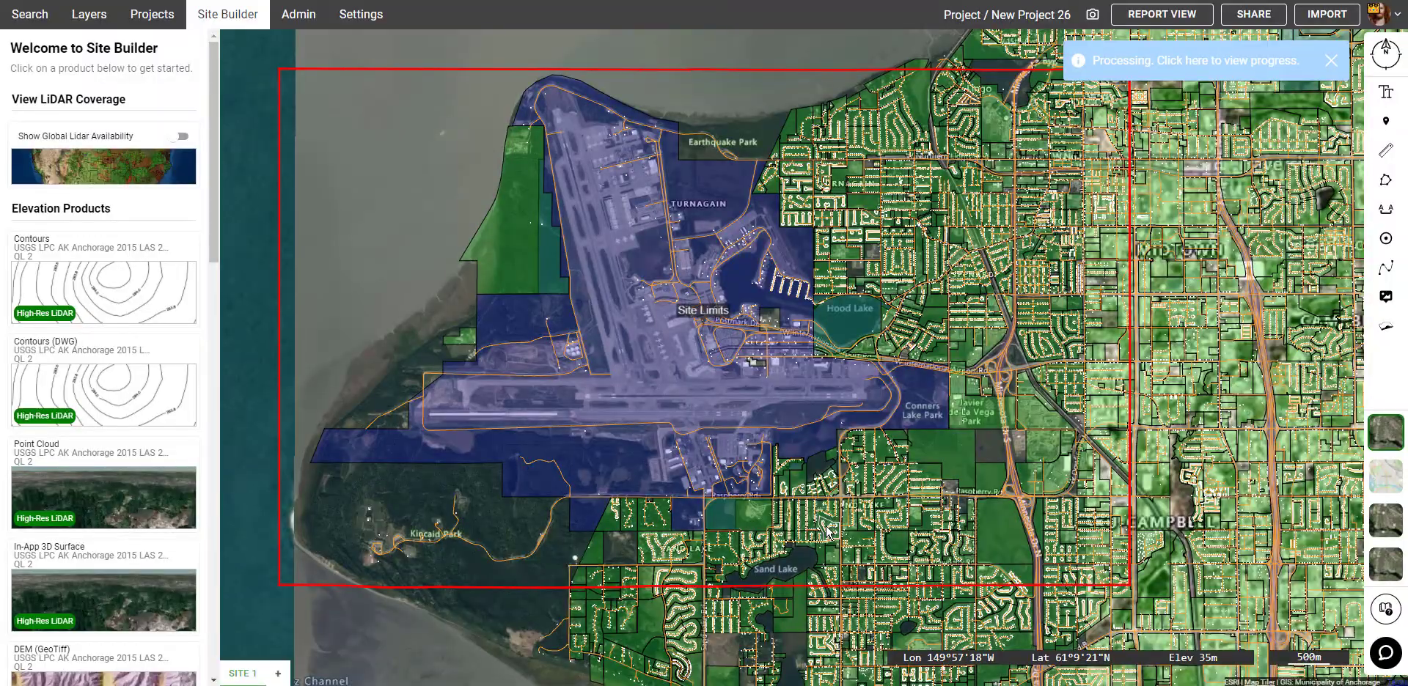
- Display the global LiDAR availability and examine the coverage over the mountains east of Anchorage
scroll(827, 530, "down", 5)
left_click_drag(1083, 609, 477, 348)
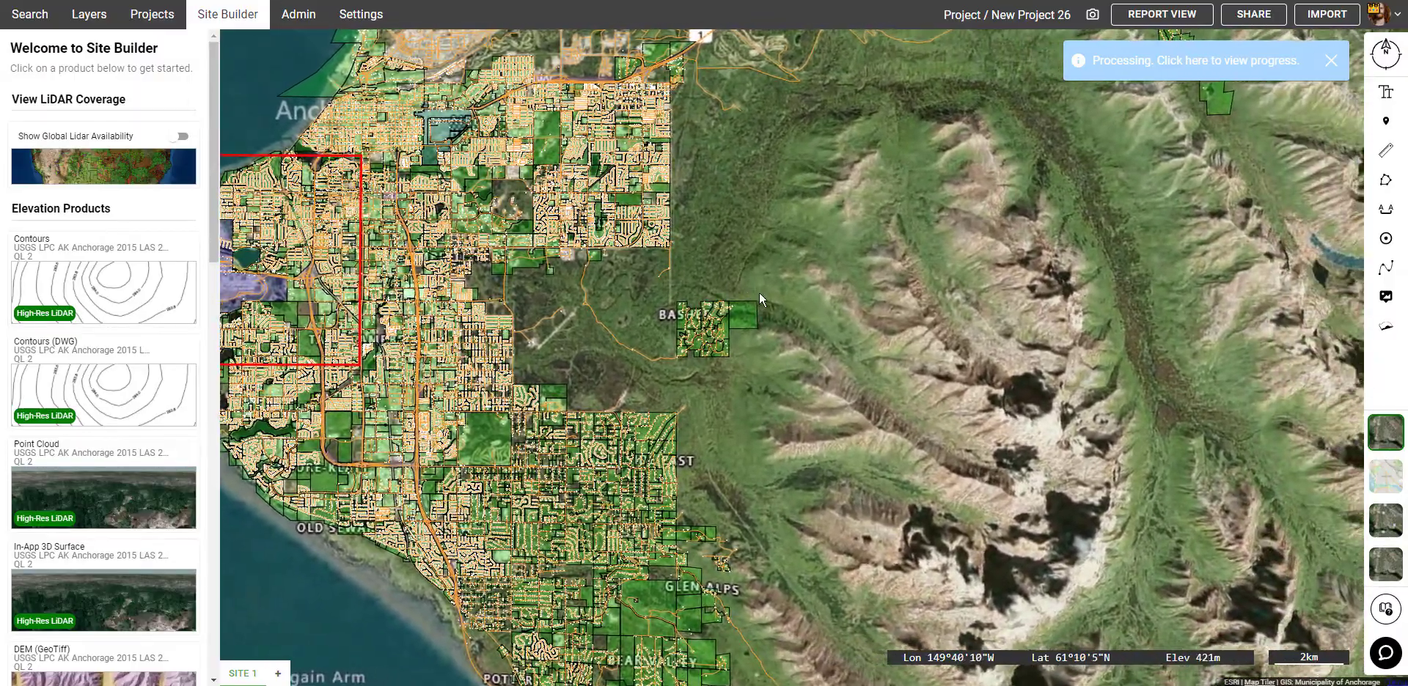
left_click(180, 139)
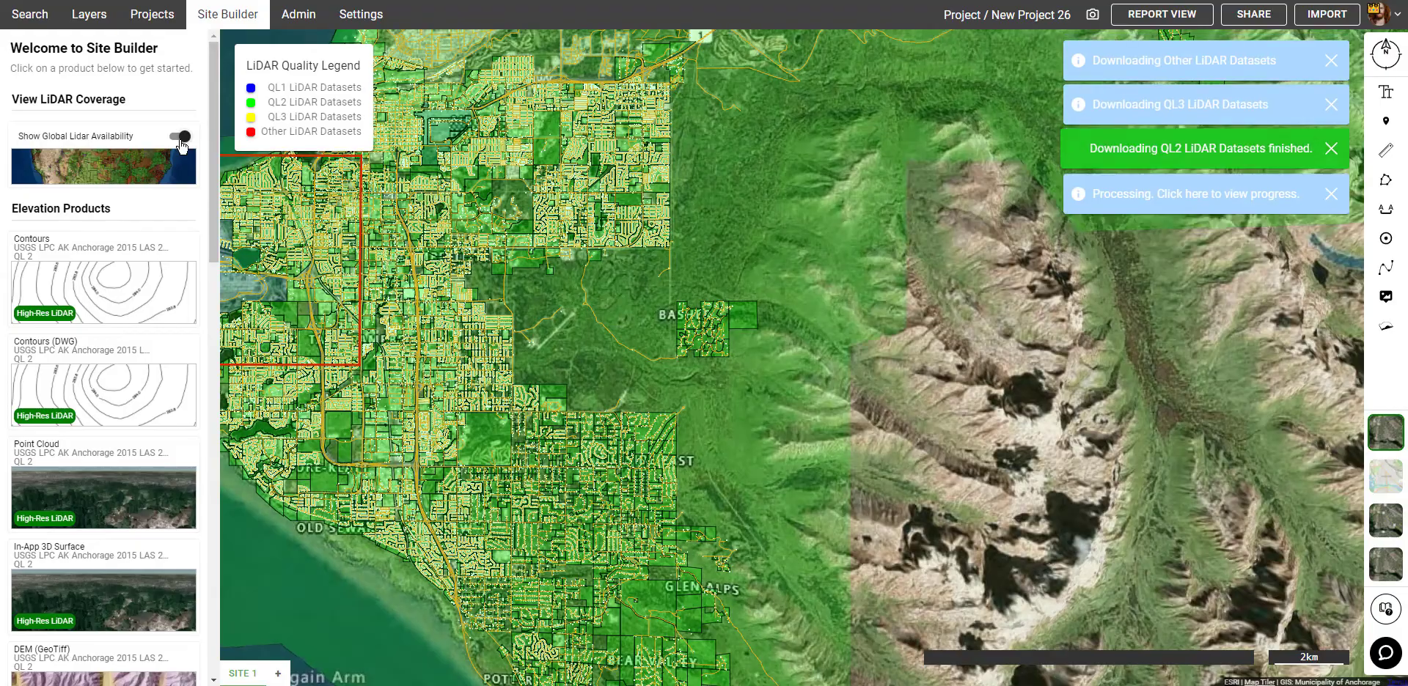
scroll(813, 305, "up", 5)
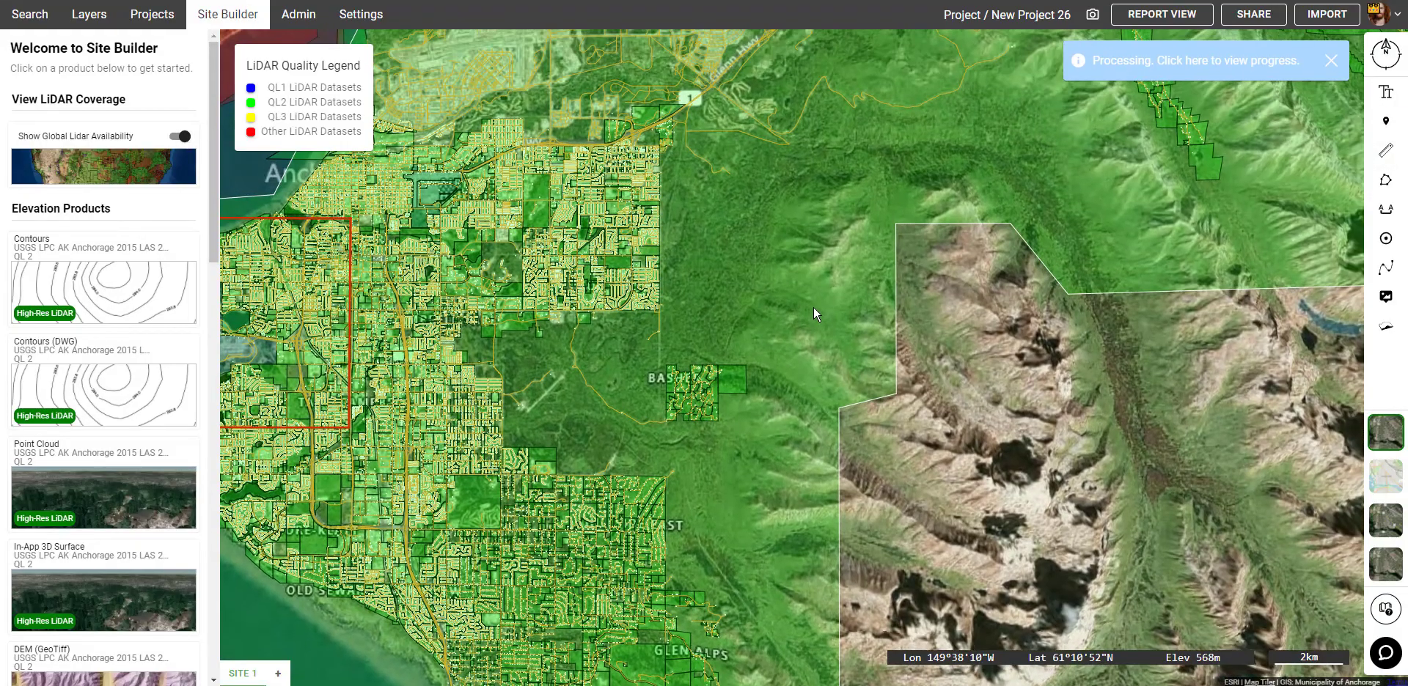
scroll(811, 396, "up", 3)
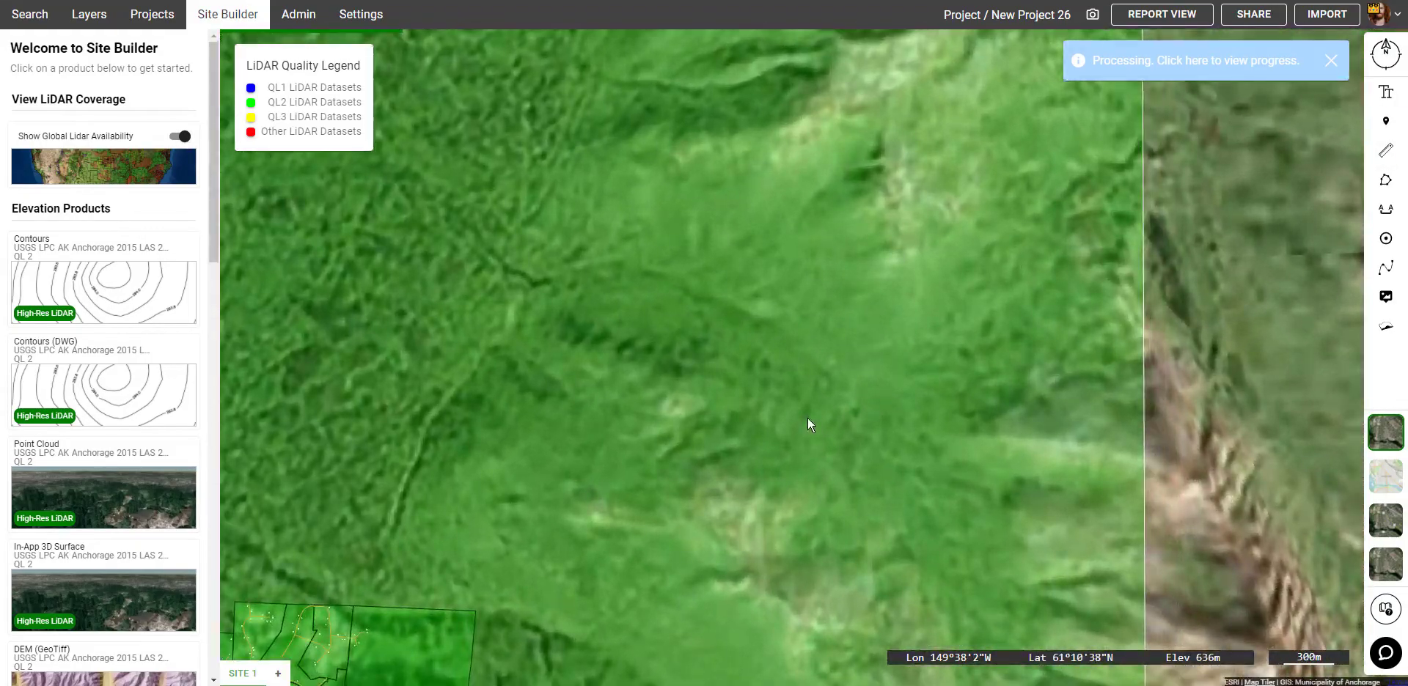
scroll(799, 420, "down", 1)
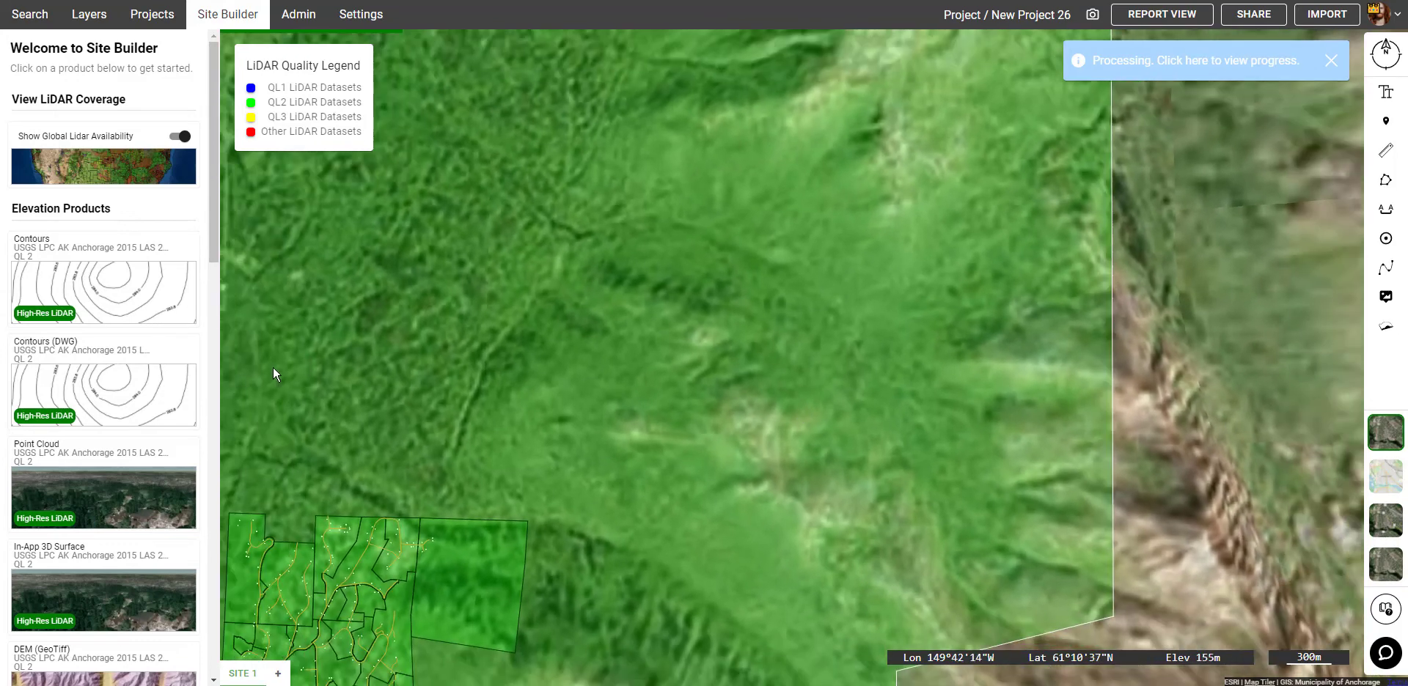
- Add Site 2 on the mountainside northeast of Basher and generate its LiDAR point cloud
left_click(277, 674)
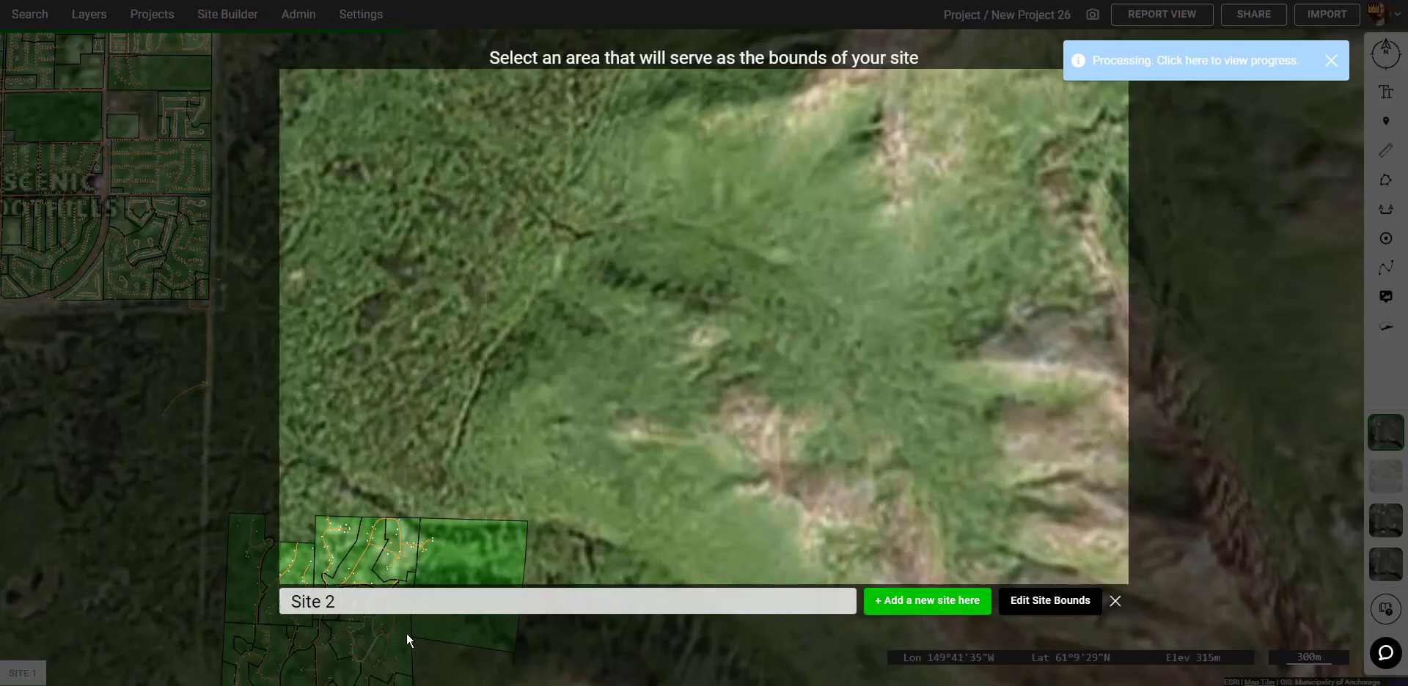
scroll(688, 462, "up", 5)
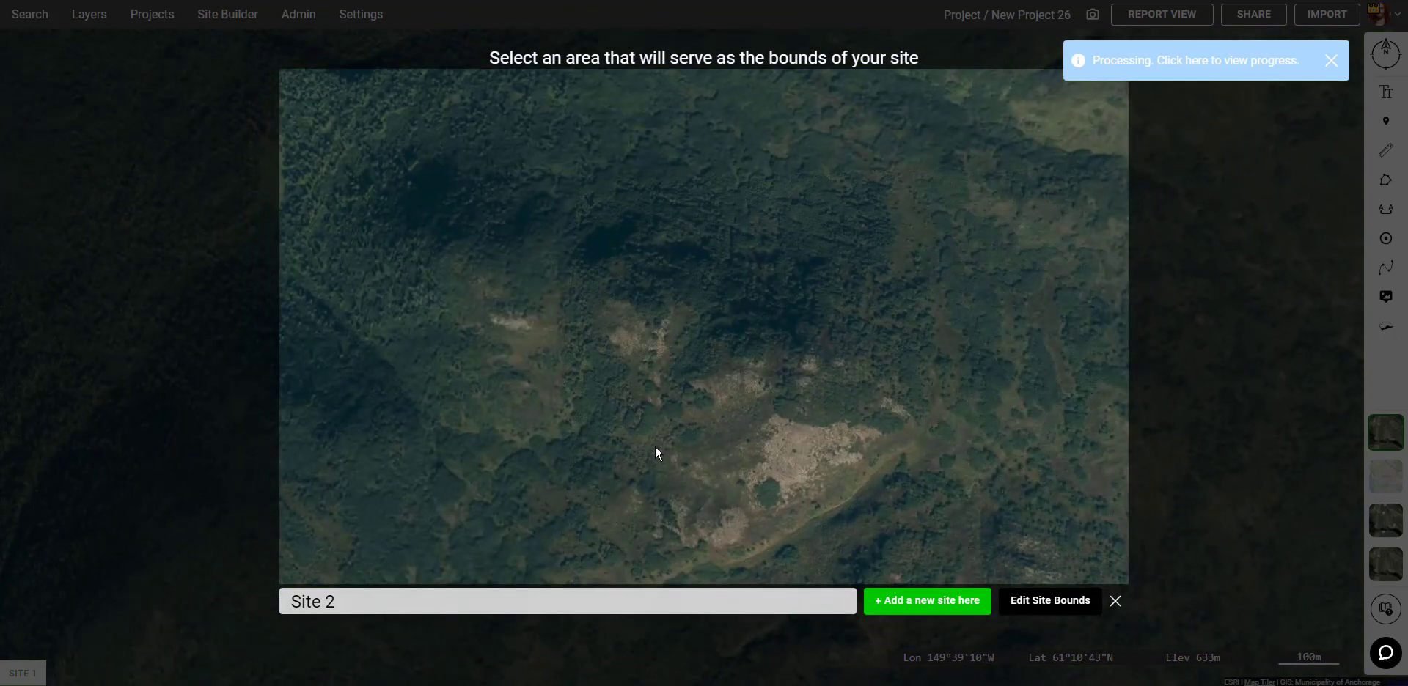
left_click_drag(654, 447, 719, 410)
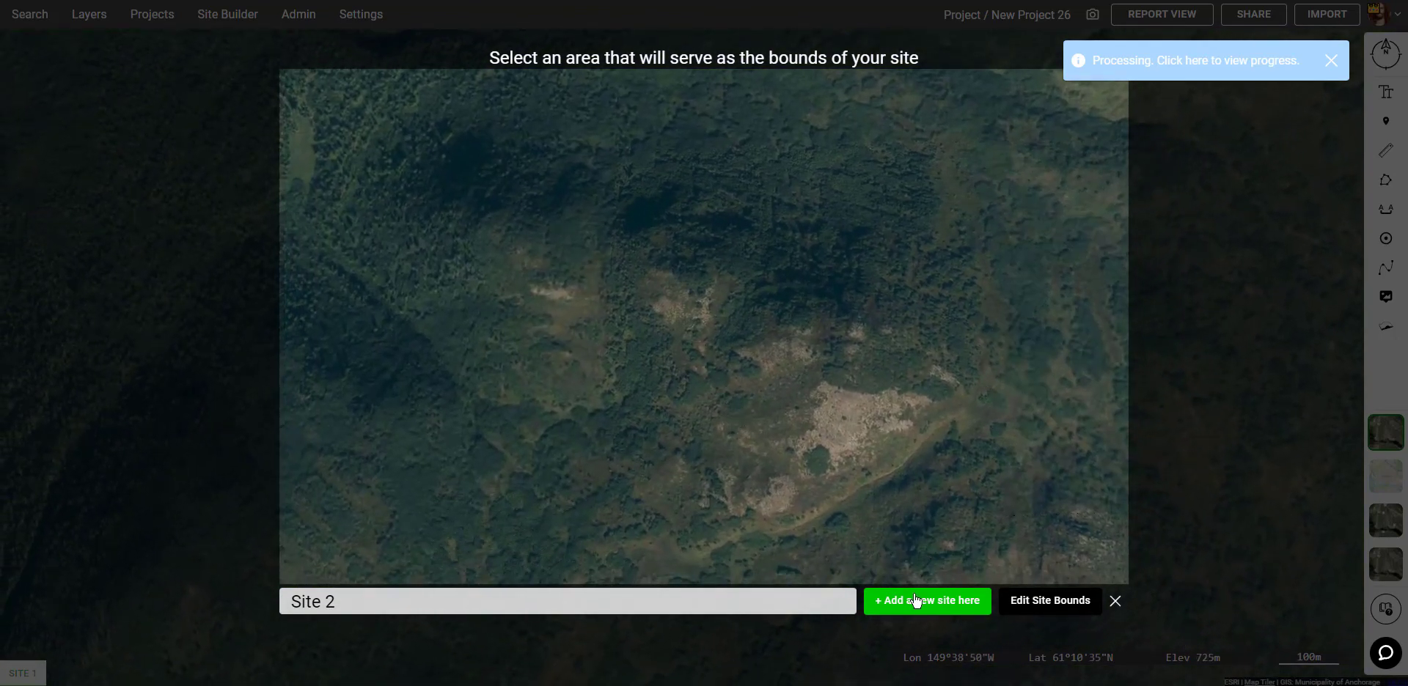
left_click(916, 601)
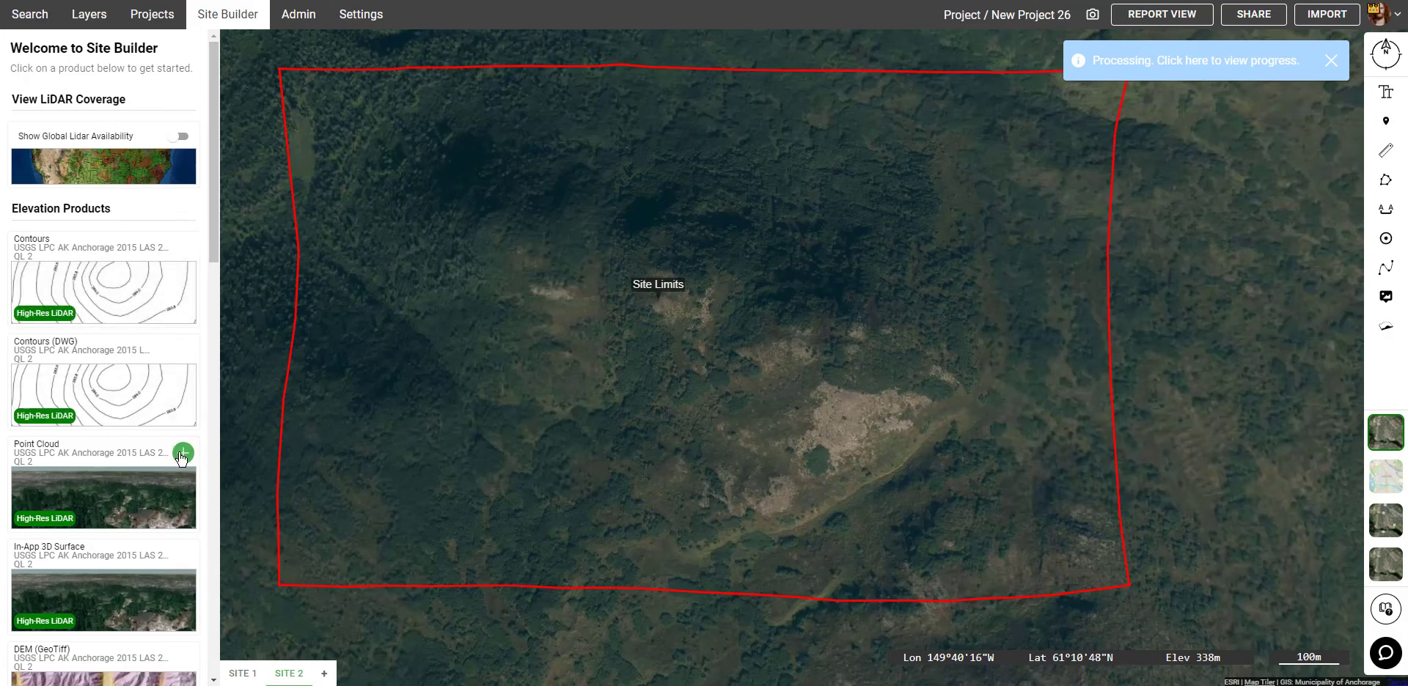
left_click(183, 454)
left_click(355, 608)
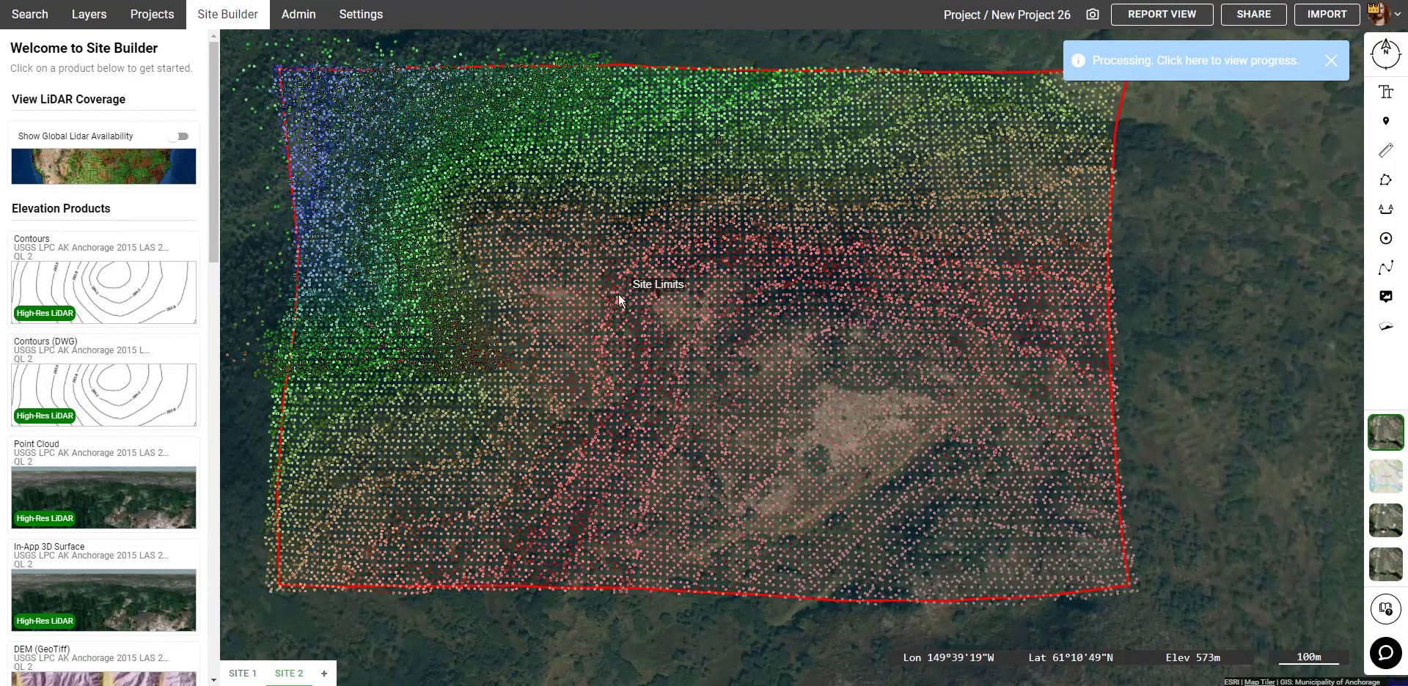
- Hide the Site Limits markup of Site 2 and rename the site group to Pointcloud
scroll(667, 484, "down", 5)
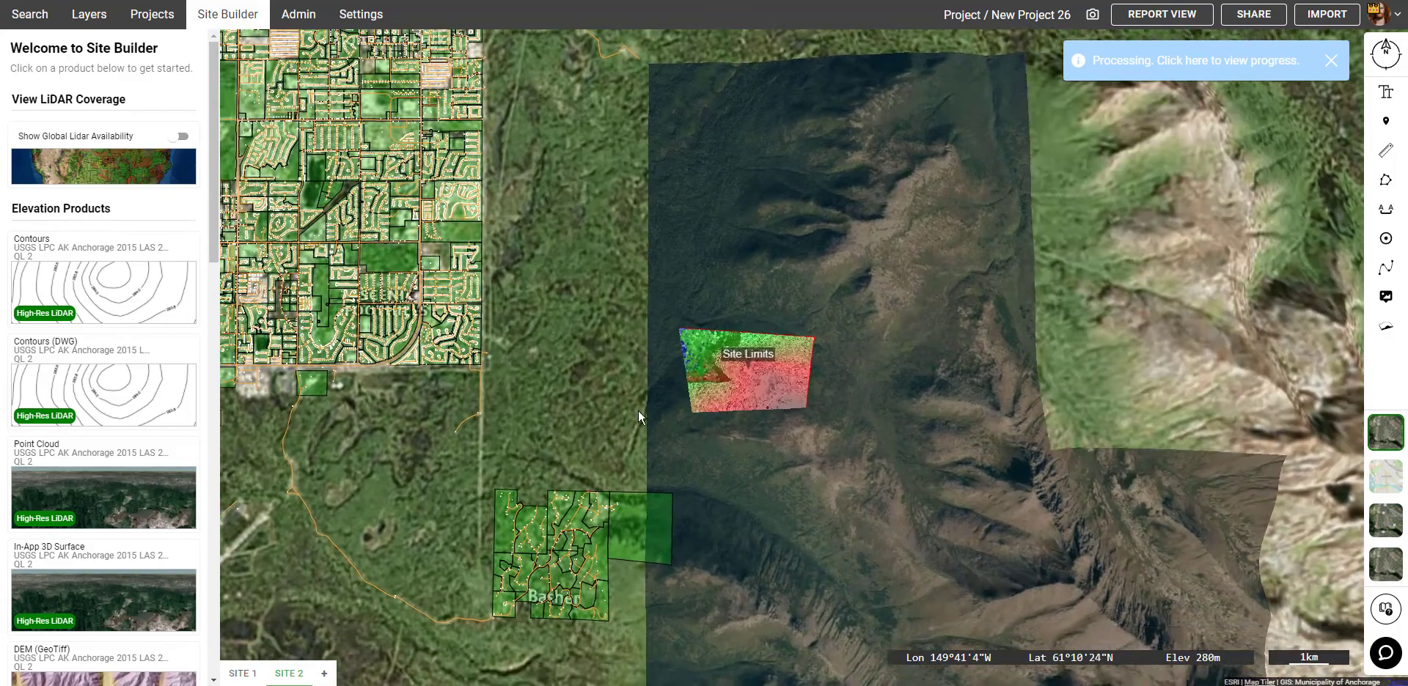
left_click_drag(638, 410, 746, 315)
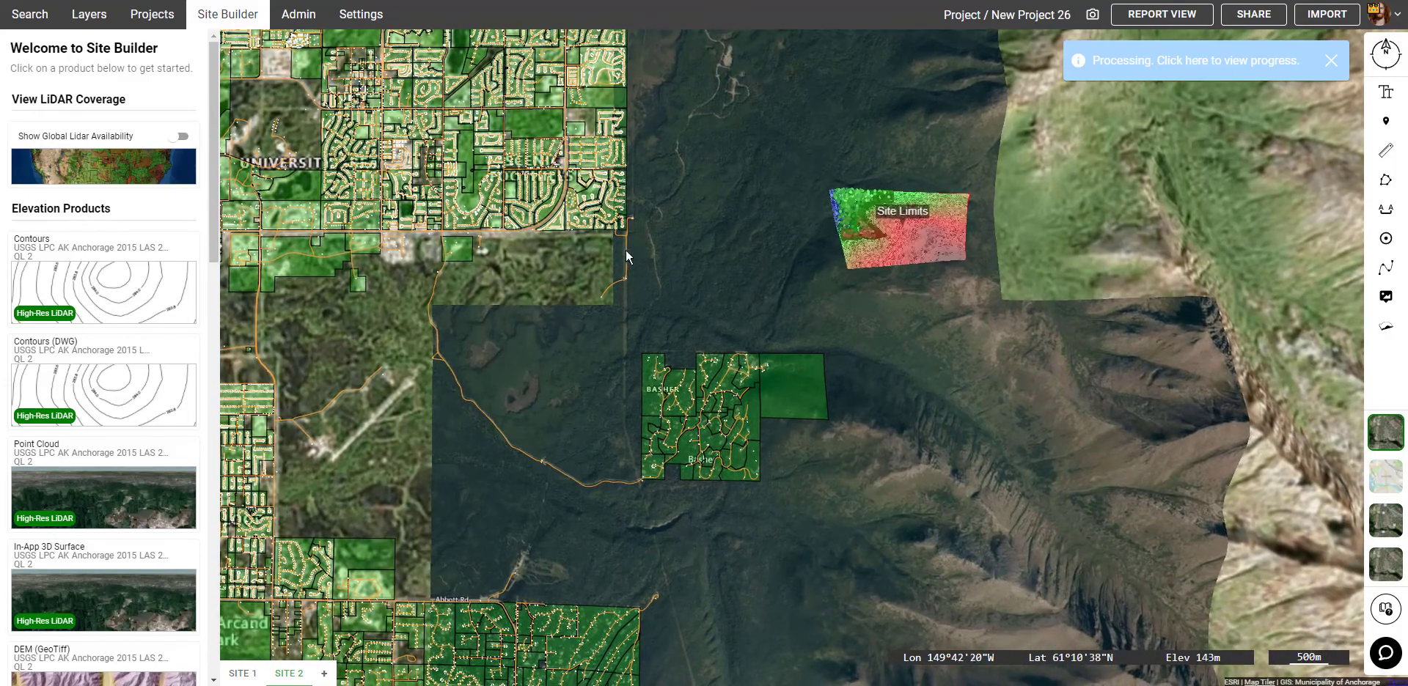
left_click(88, 16)
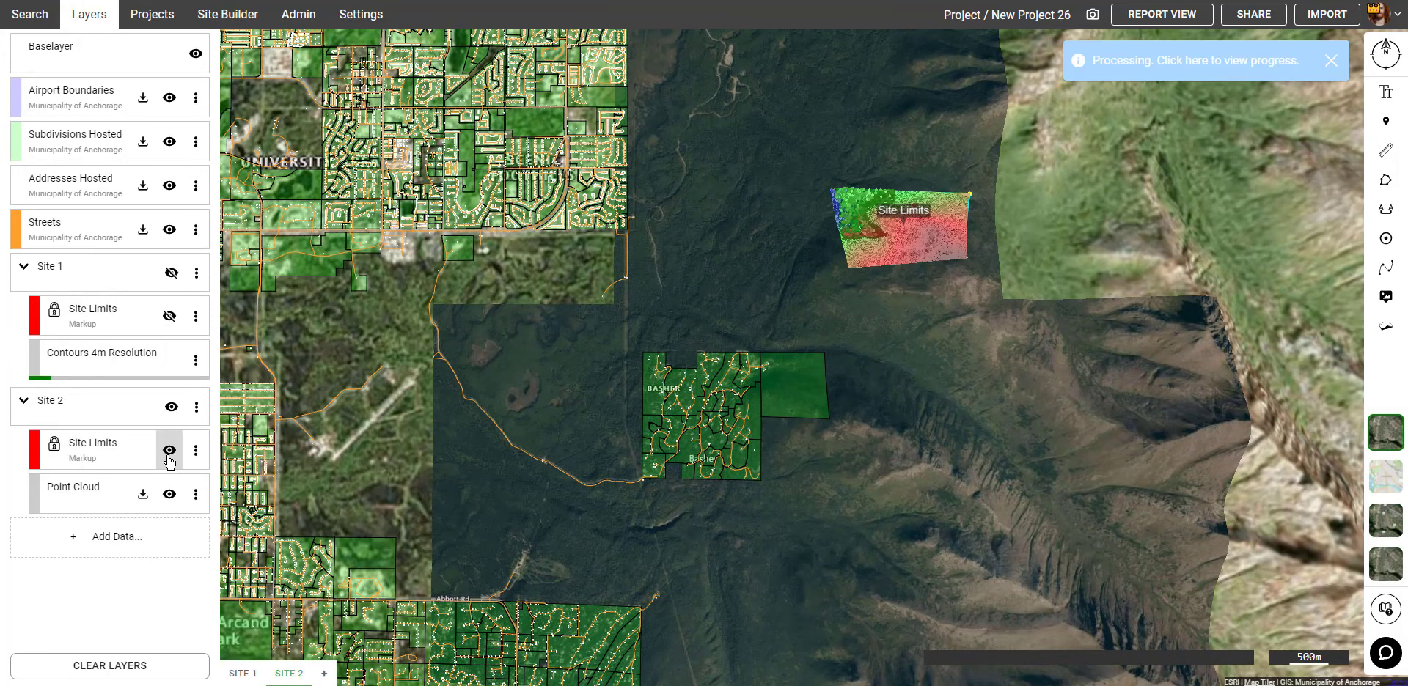
right_click(99, 419)
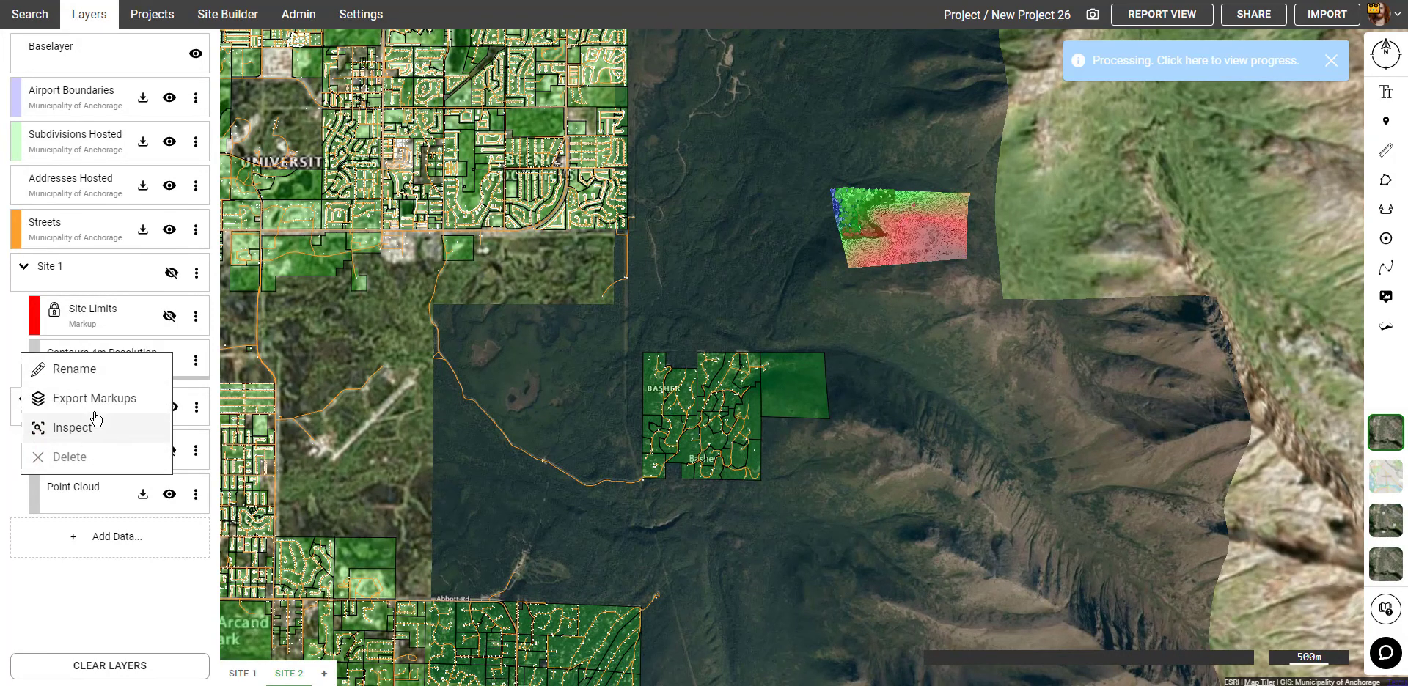
left_click(84, 381)
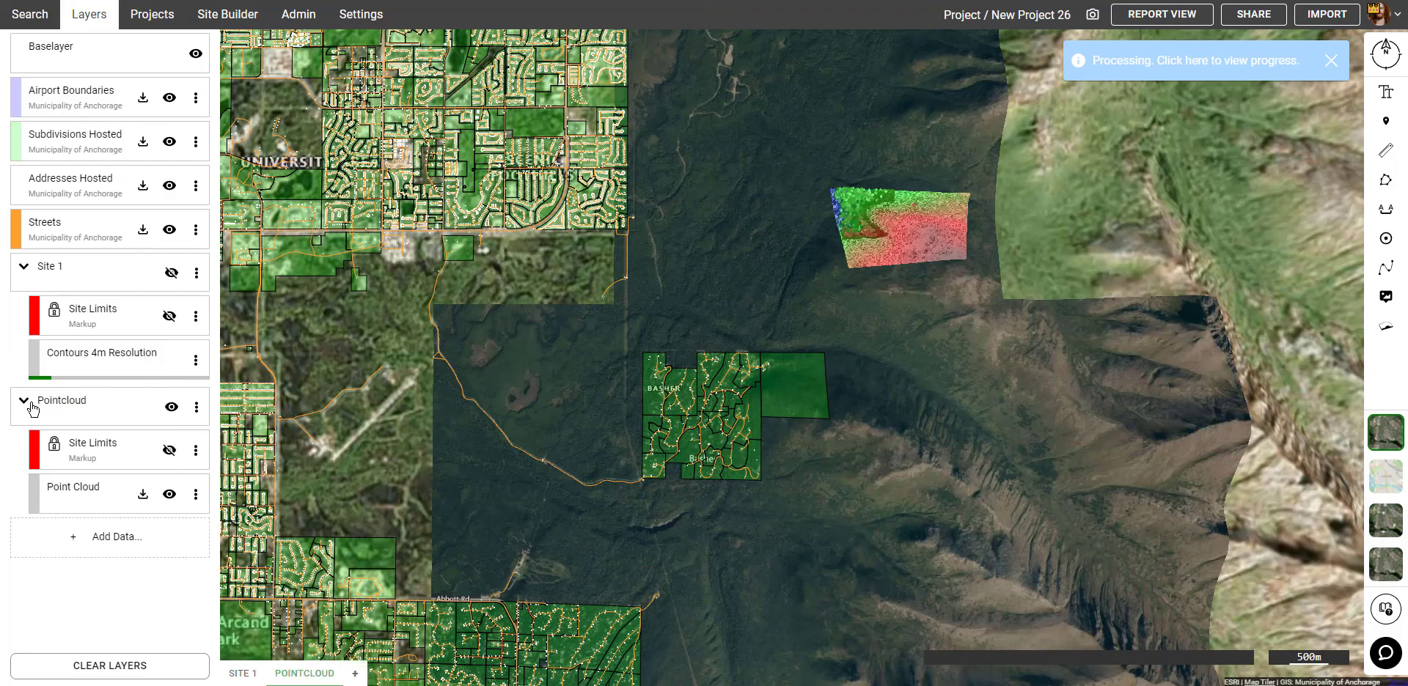
- Examine the point cloud up close and in 3D from several angles
scroll(940, 198, "up", 5)
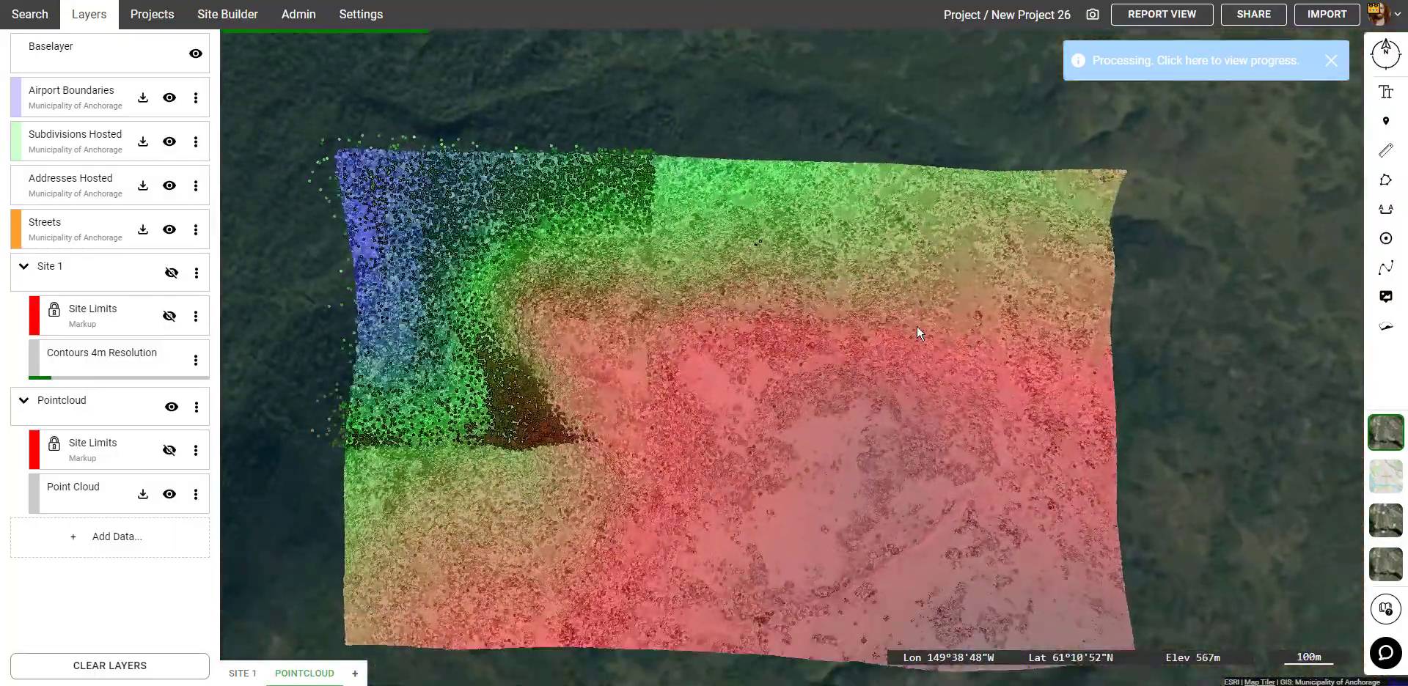
left_click_drag(887, 457, 820, 508)
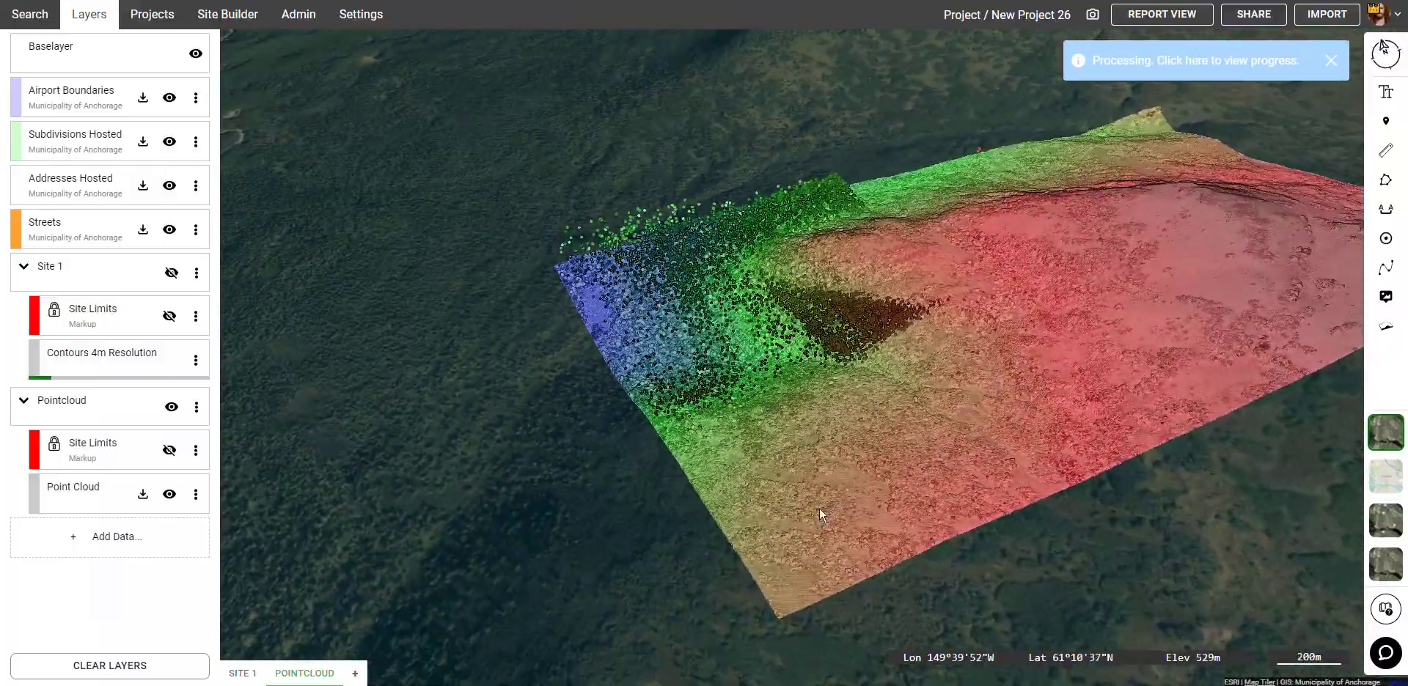
left_click_drag(1069, 390, 890, 476)
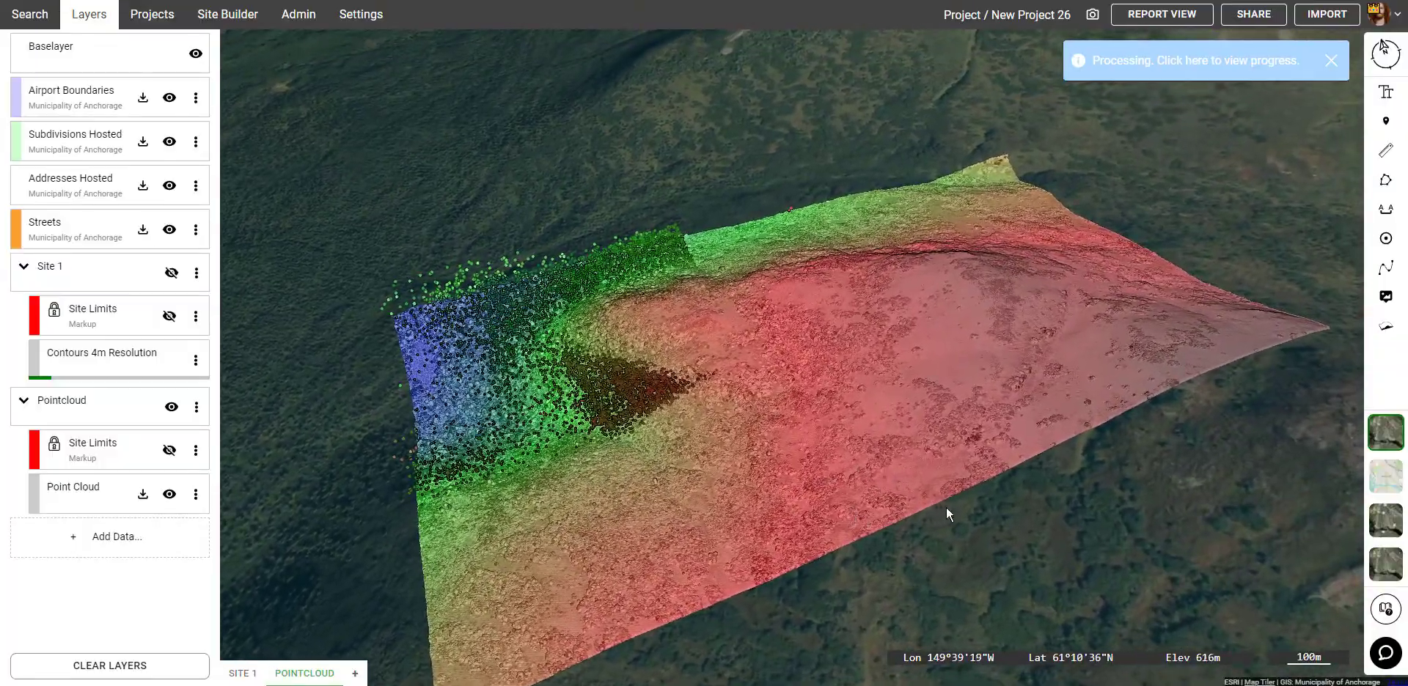
left_click_drag(946, 508, 993, 506)
scroll(922, 425, "up", 5)
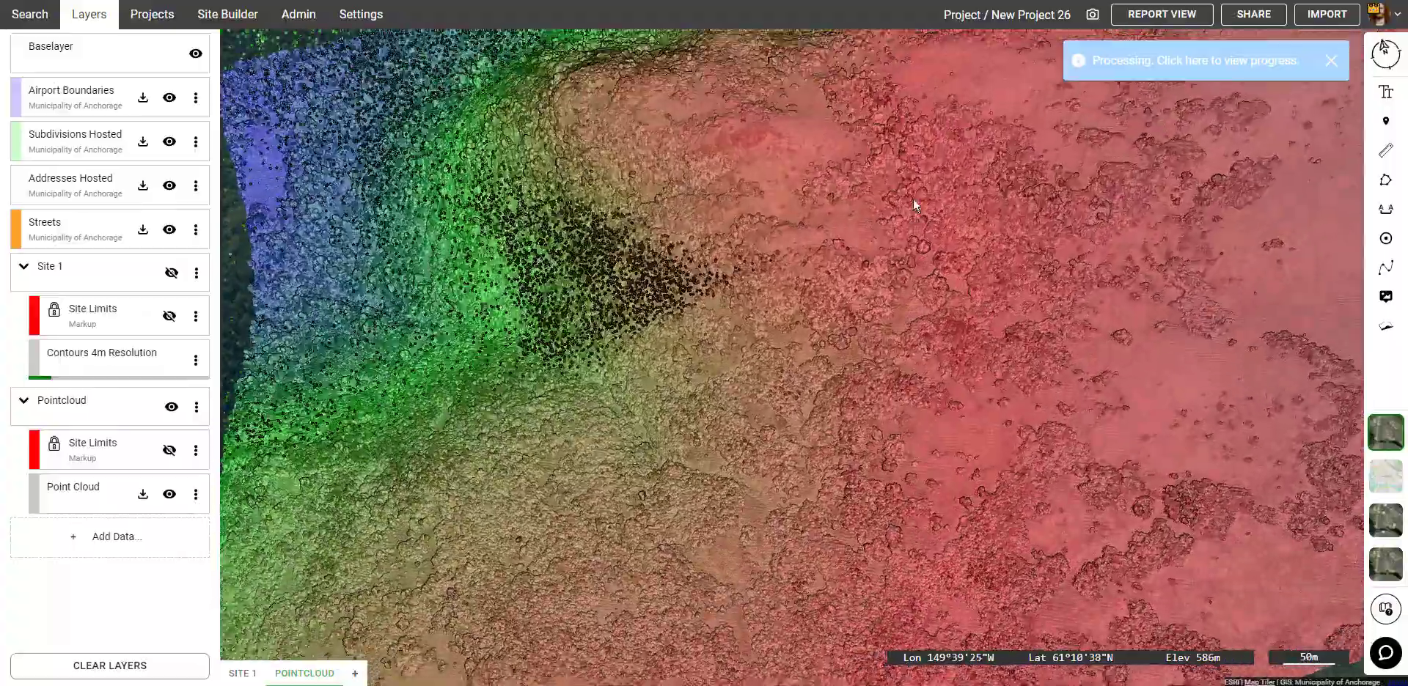
left_click_drag(913, 199, 732, 370)
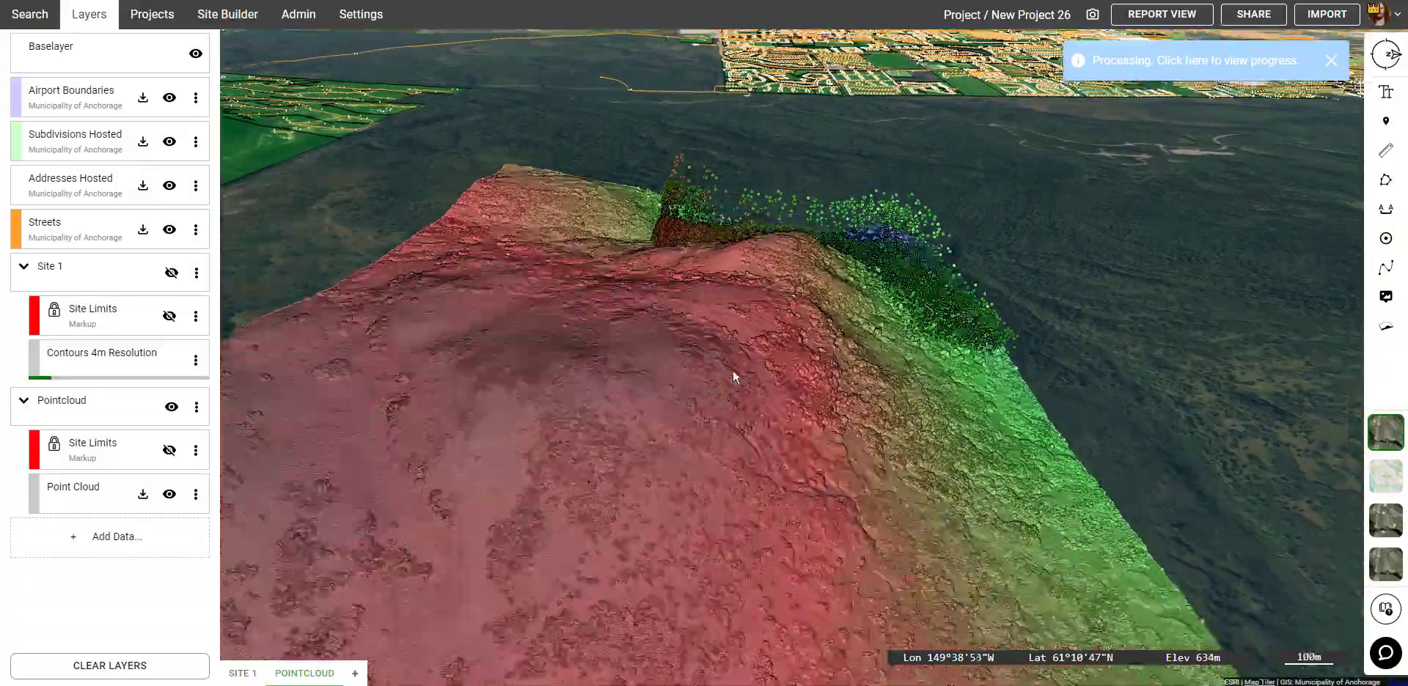
- Examine the Anchorage subdivisions, addresses and streets in a tilted 3D view toward the airport
left_click_drag(953, 159, 693, 527)
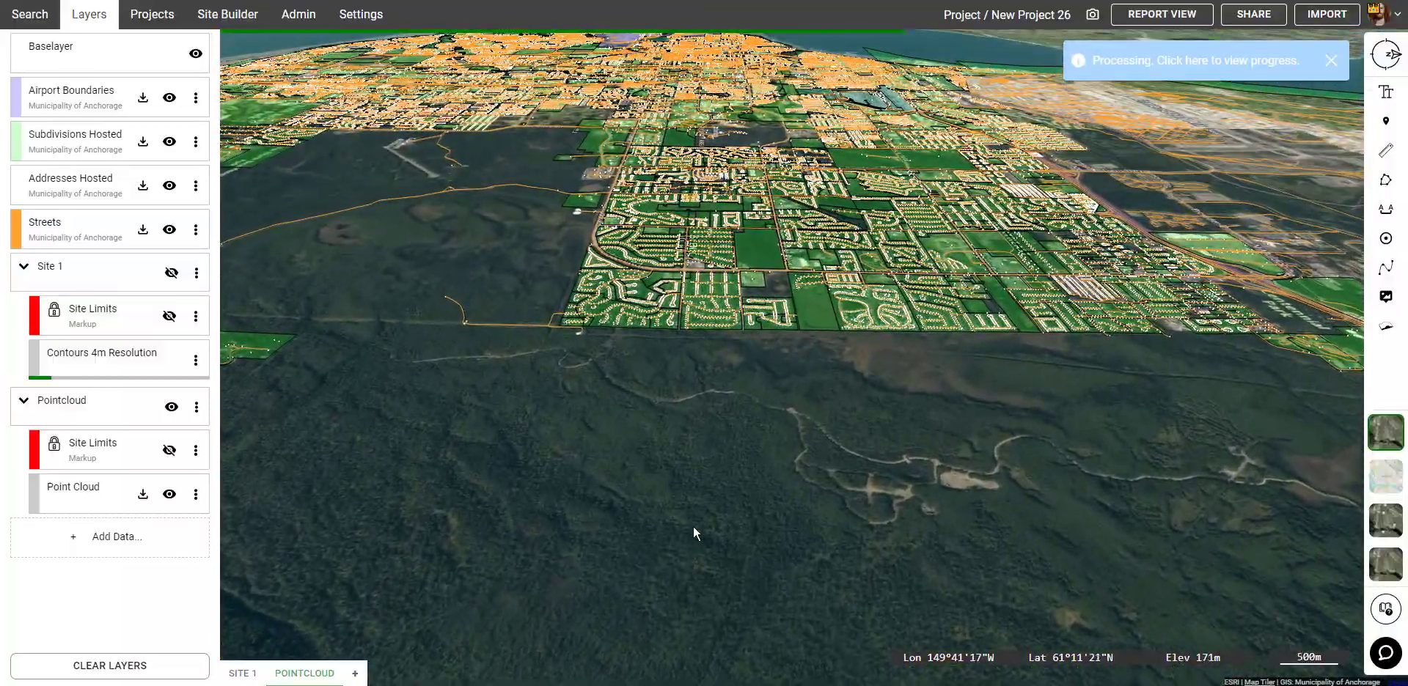
left_click_drag(525, 251, 567, 467)
scroll(640, 109, "up", 5)
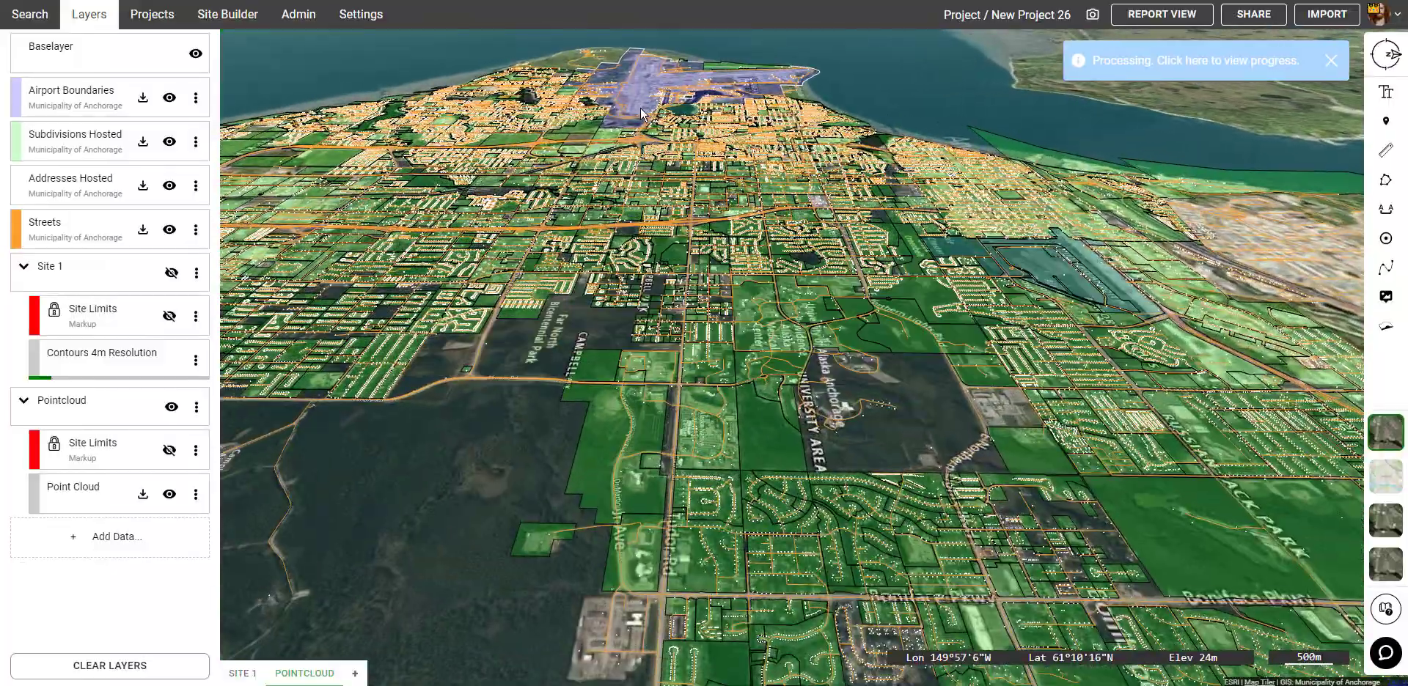
- Examine the airport boundary and the surrounding subdivisions and streets up close in the tilted 3D view
scroll(641, 113, "up", 5)
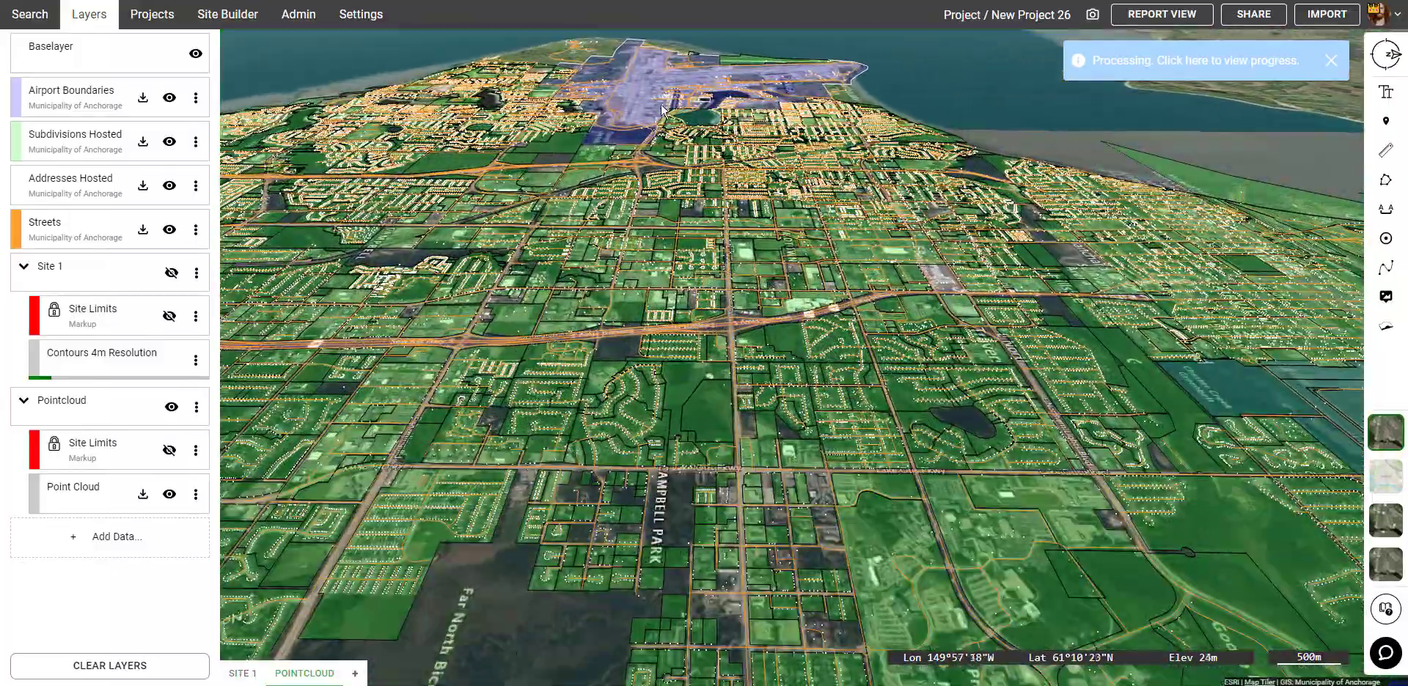
left_click_drag(662, 104, 667, 213)
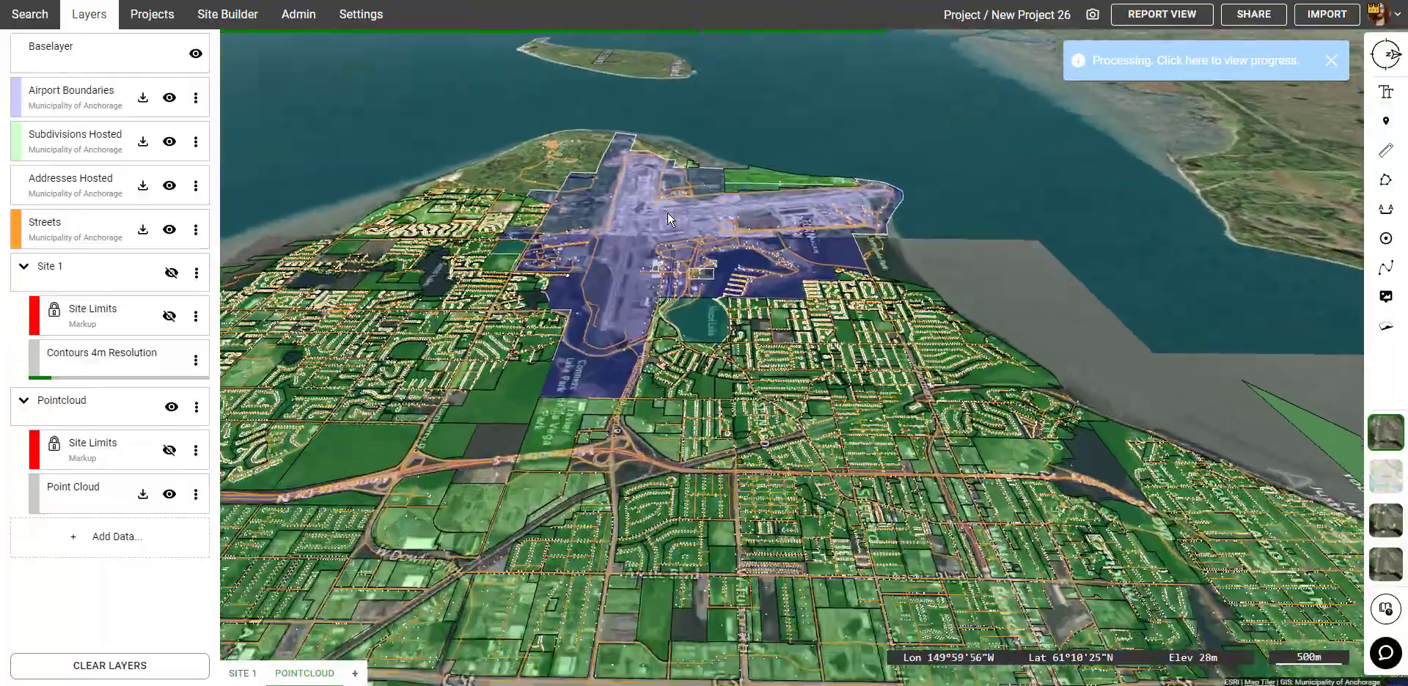
scroll(666, 219, "up", 5)
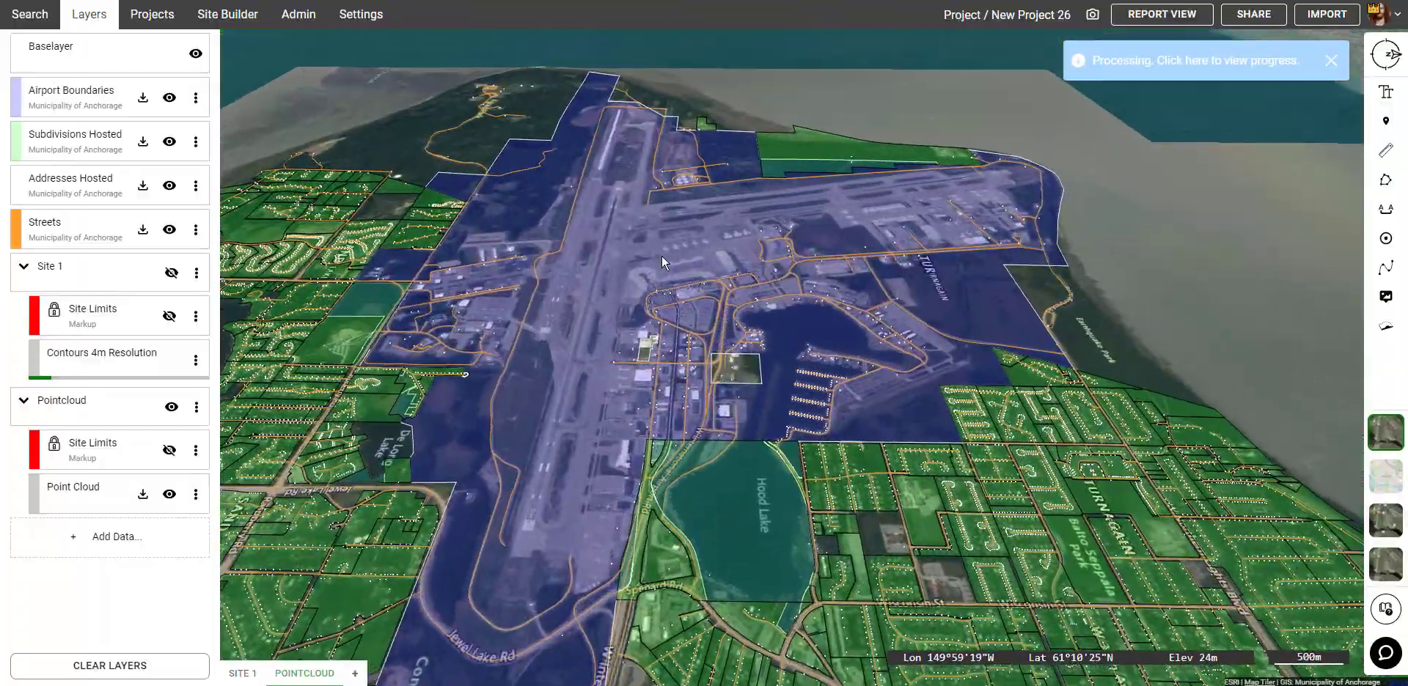
left_click_drag(662, 256, 696, 410)
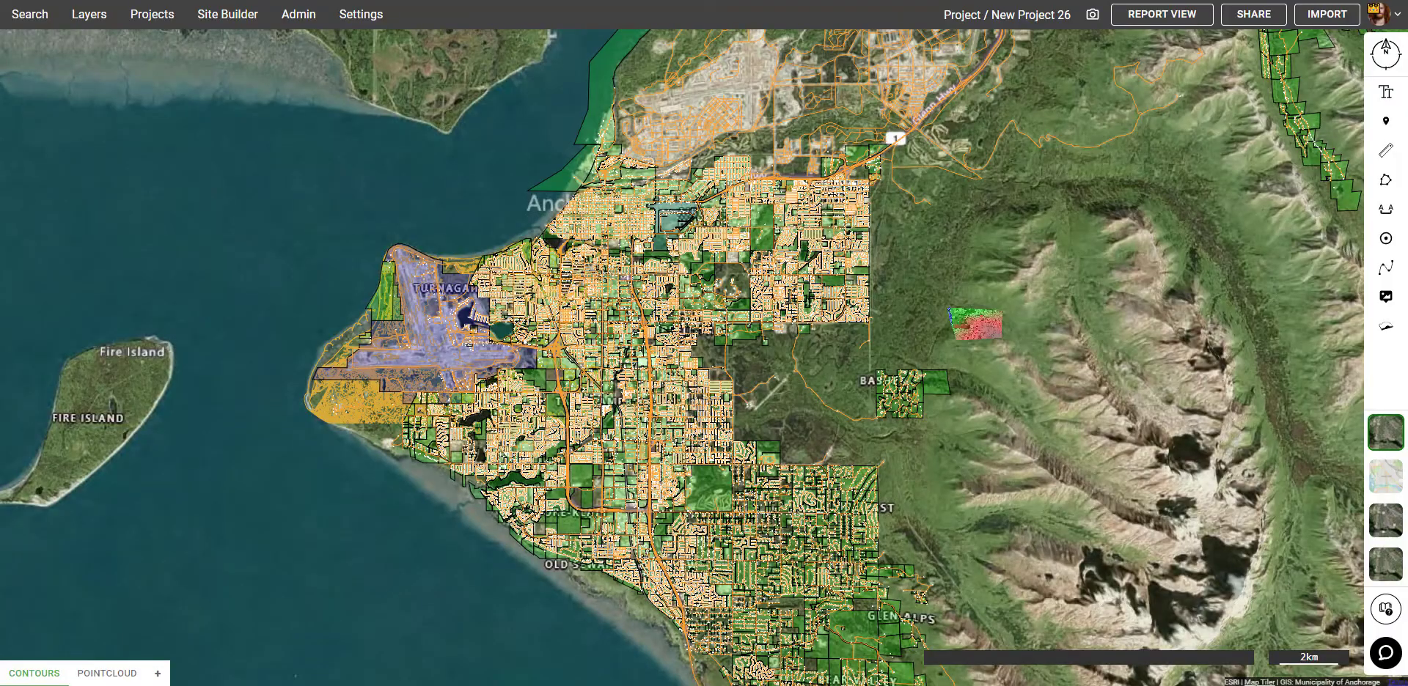
- Examine the subdivisions, addresses and streets around E Dowling Rd beside Far North Bicentennial Park from above
scroll(703, 358, "up", 5)
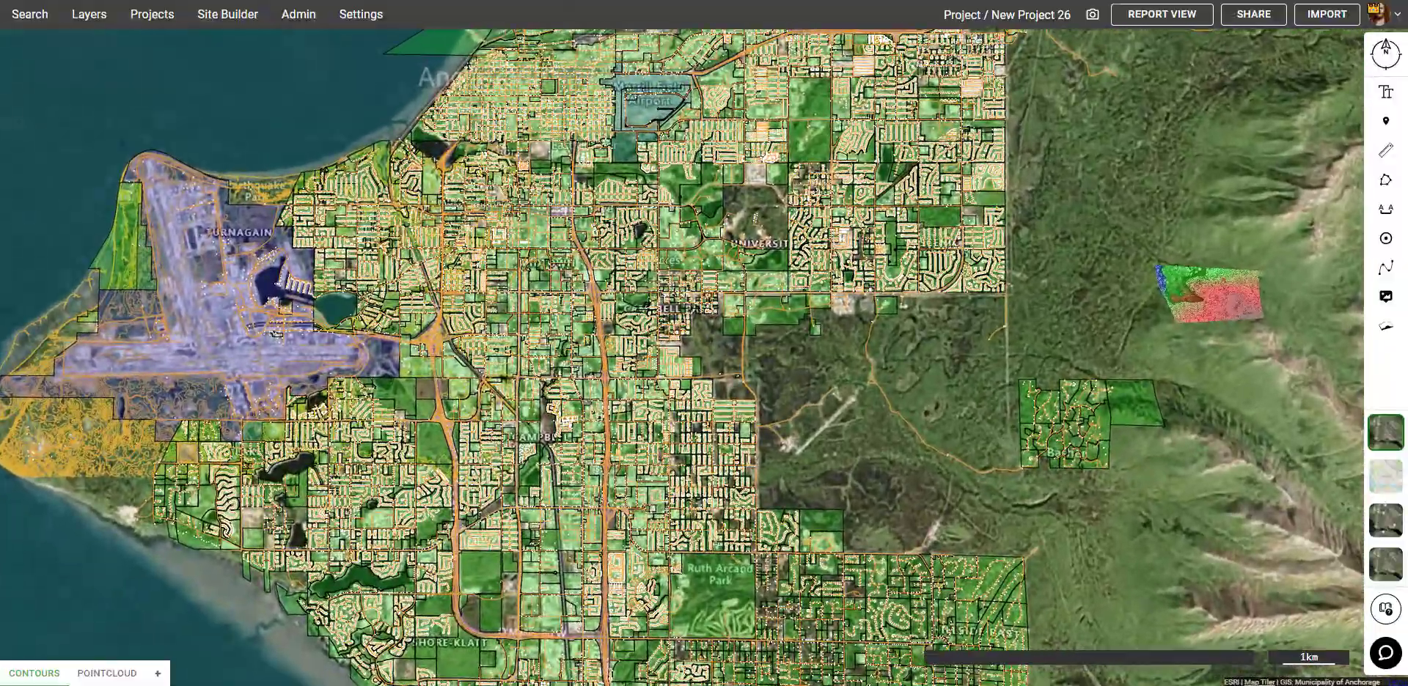
scroll(682, 358, "up", 5)
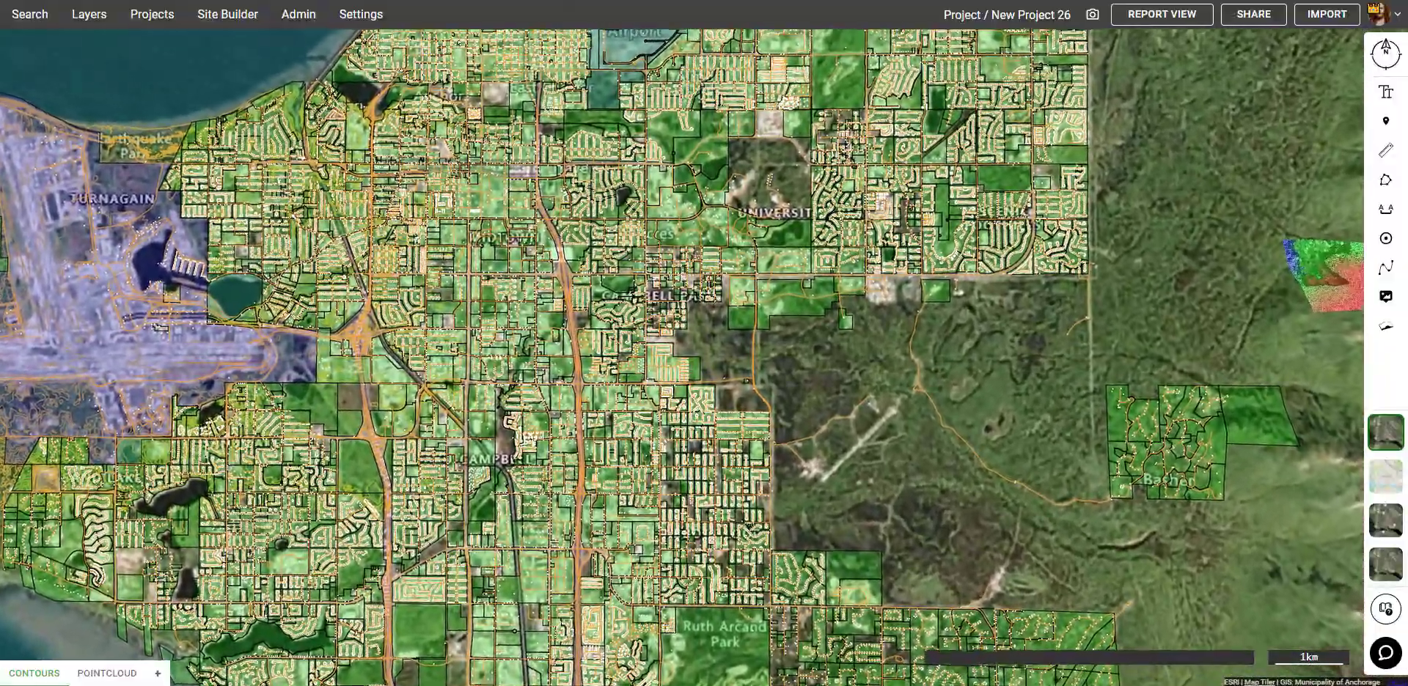
left_click_drag(682, 358, 771, 303)
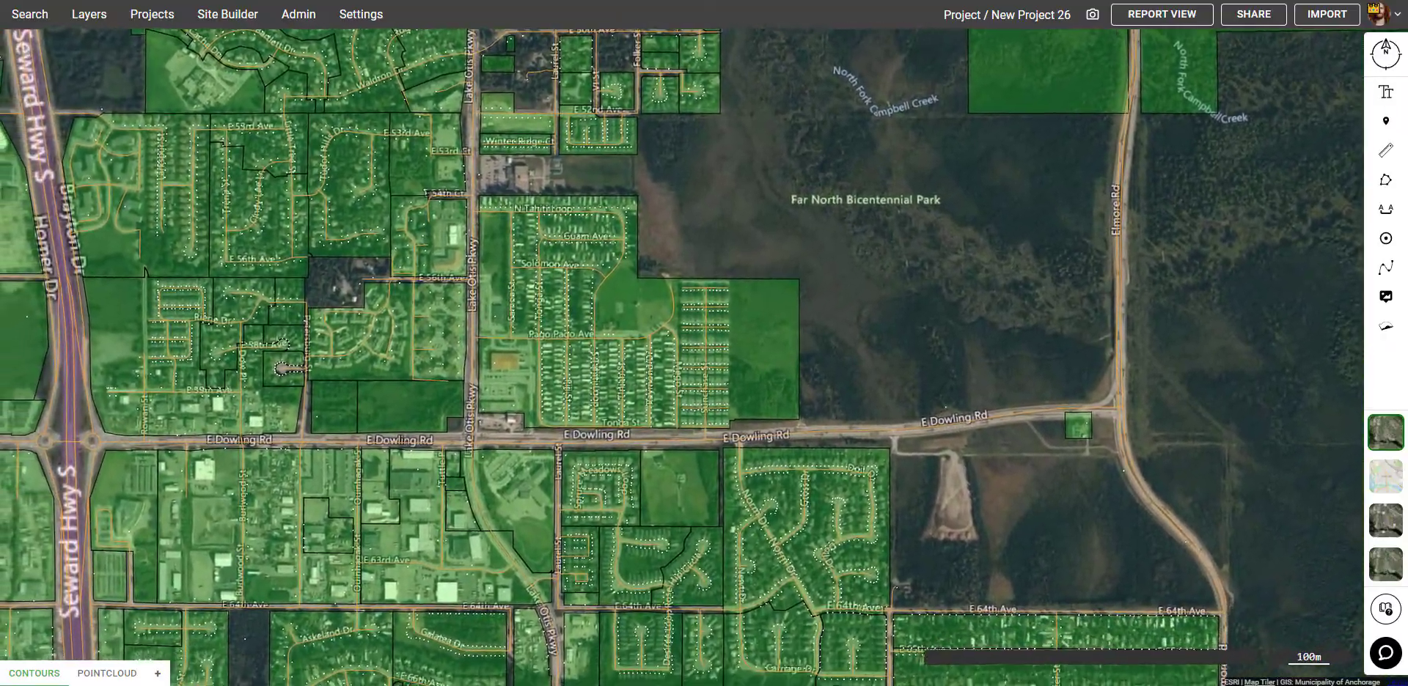